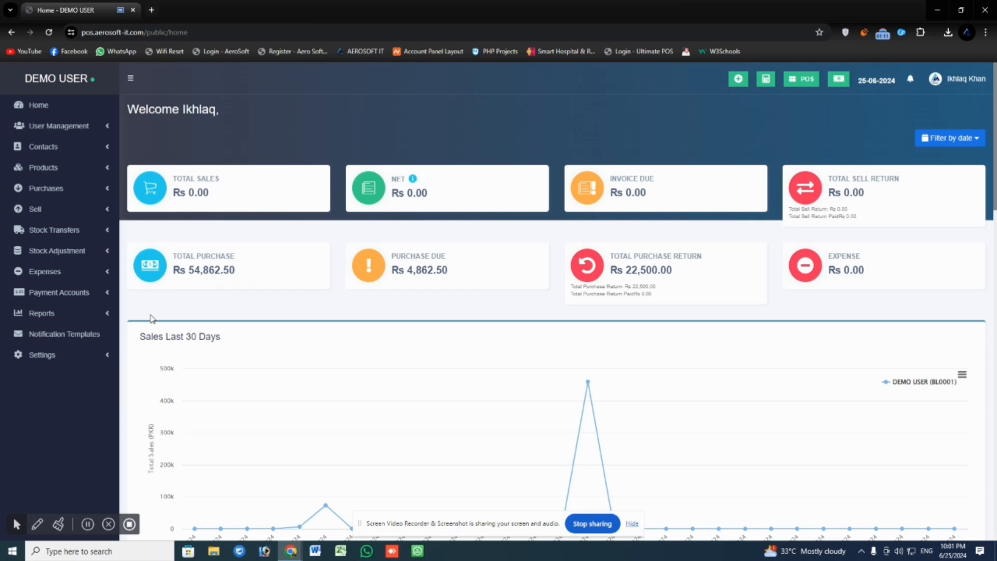
- Open the list of all sales and search it for invoice 0022
left_click(71, 214)
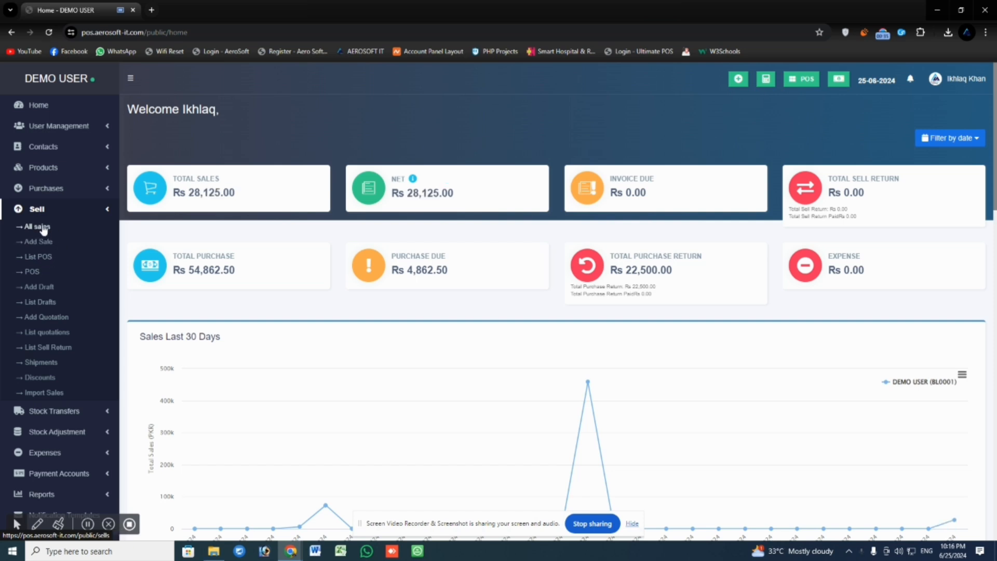
left_click(44, 230)
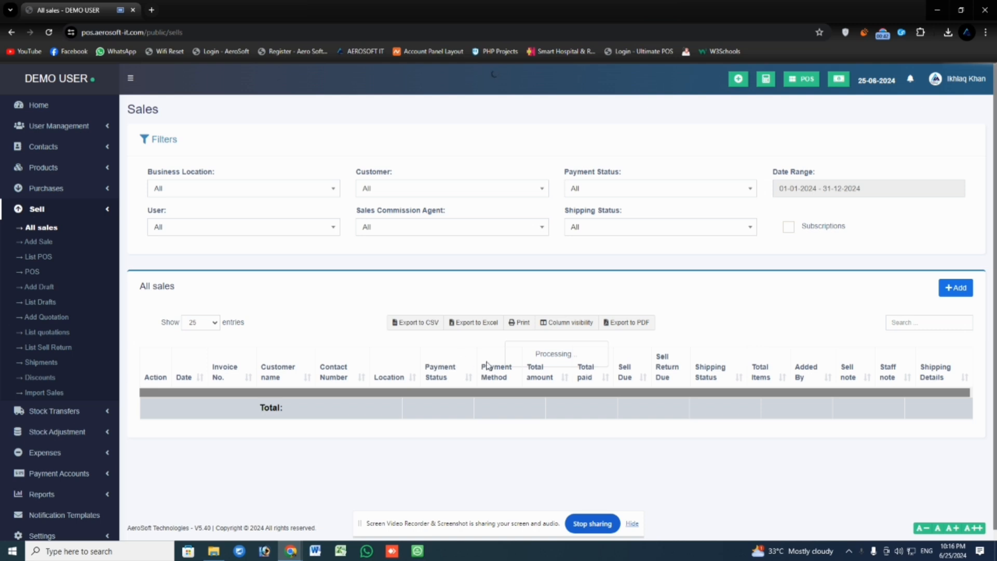
scroll(502, 361, "down", 1)
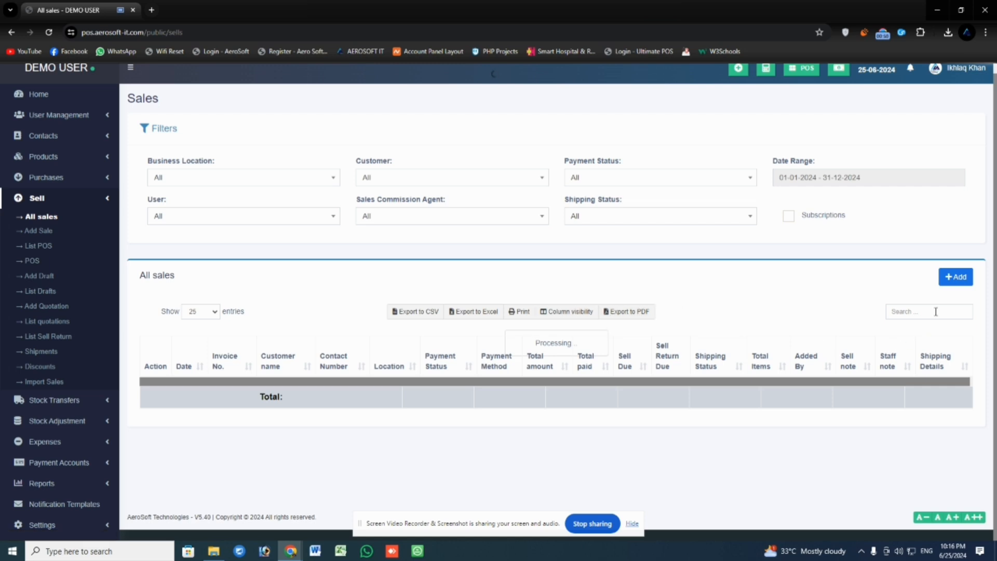
left_click(926, 326)
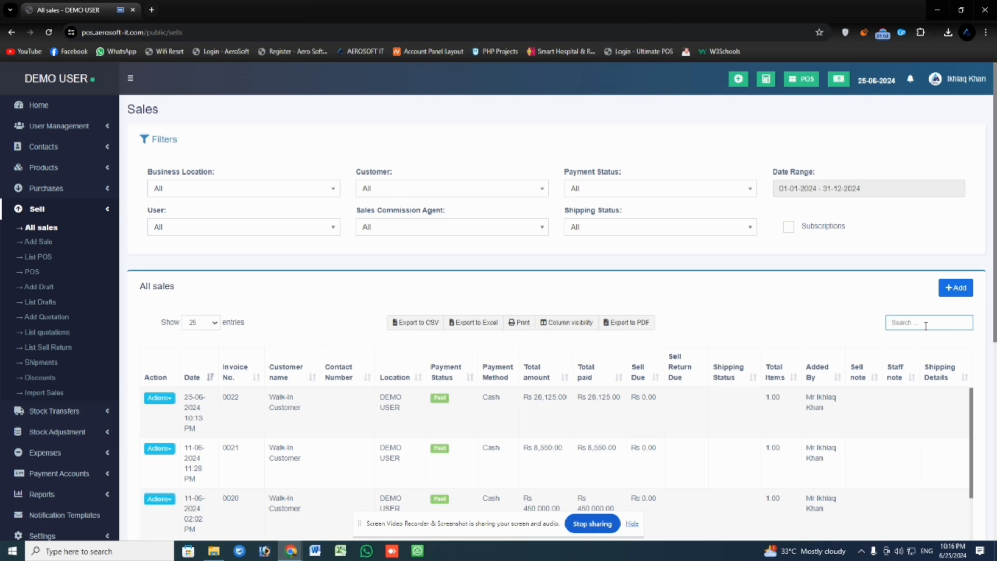
type("0022")
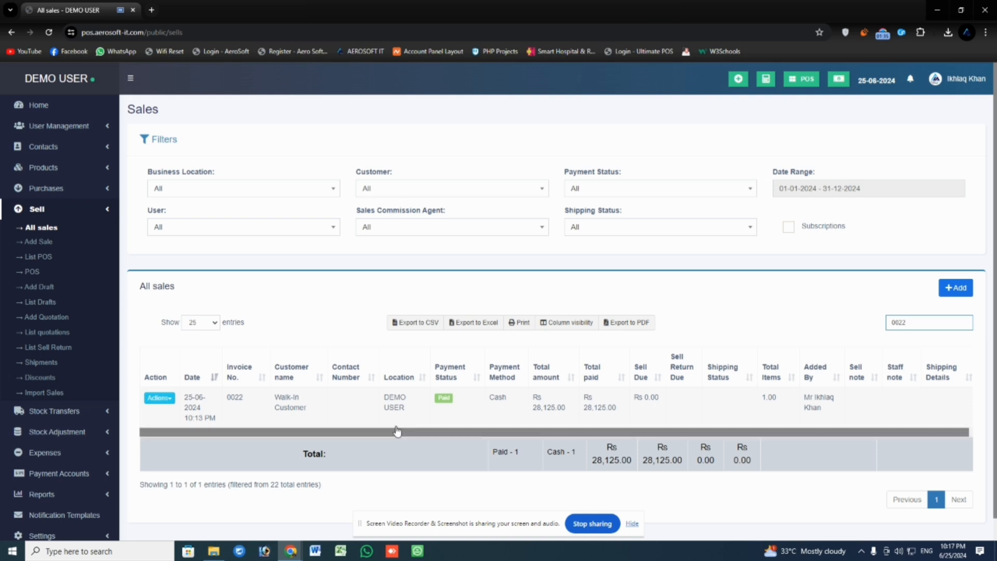
- Examine the actions available for the sale with invoice 0022, then close them
left_click(159, 398)
scroll(170, 404, "down", 1)
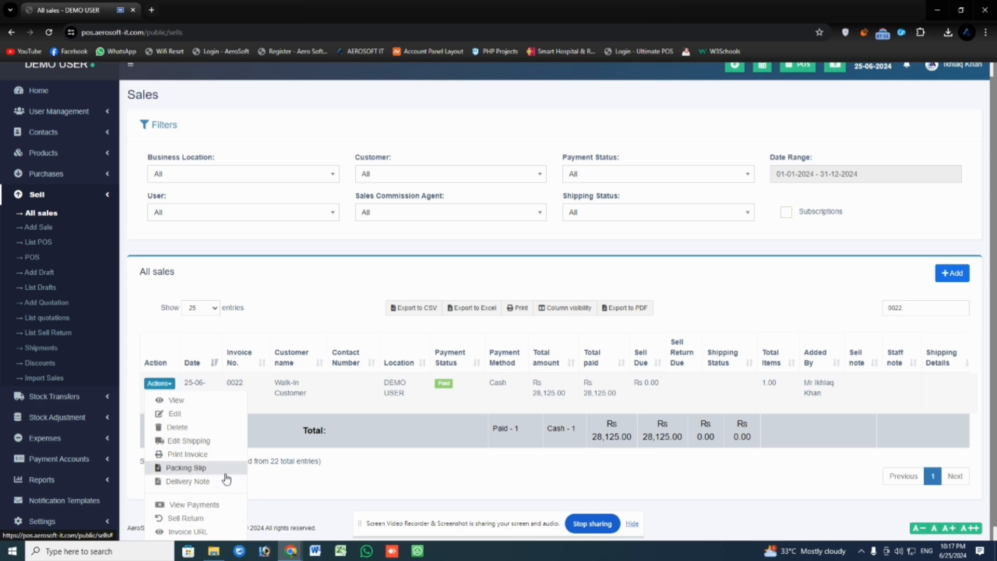
scroll(227, 476, "down", 1)
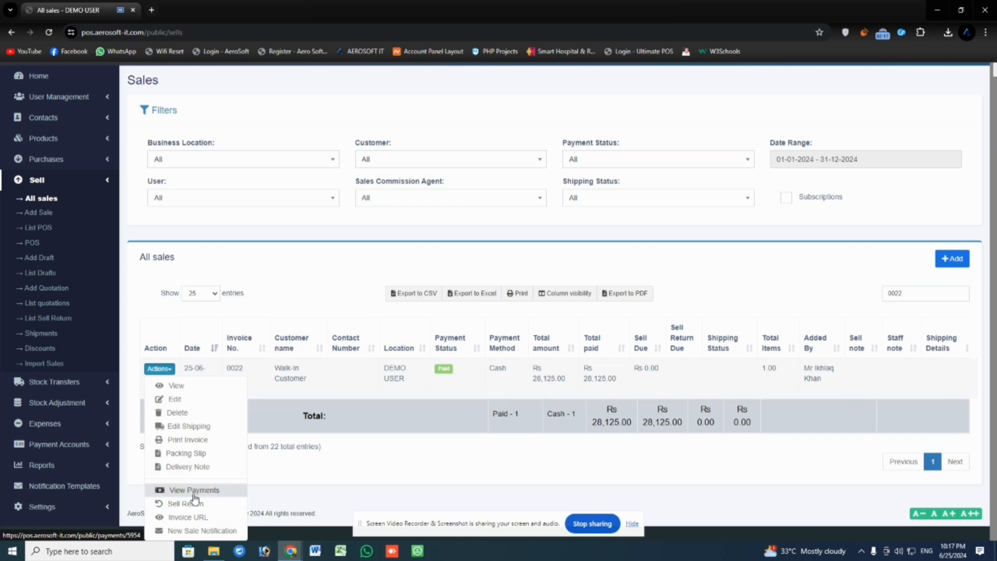
left_click(485, 464)
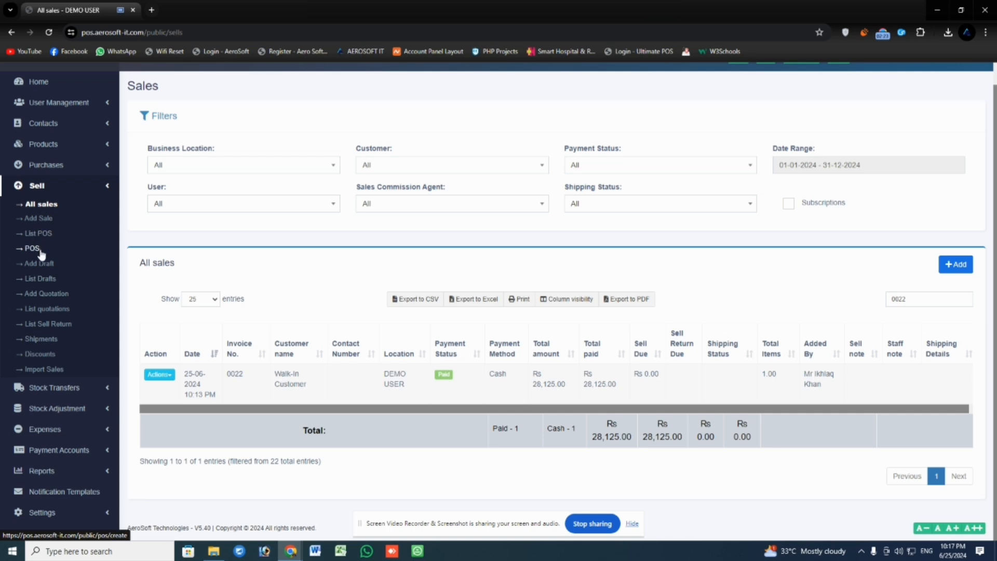
- Open the Add Quotation form and review its customer, product, discount and shipping fields
left_click(51, 294)
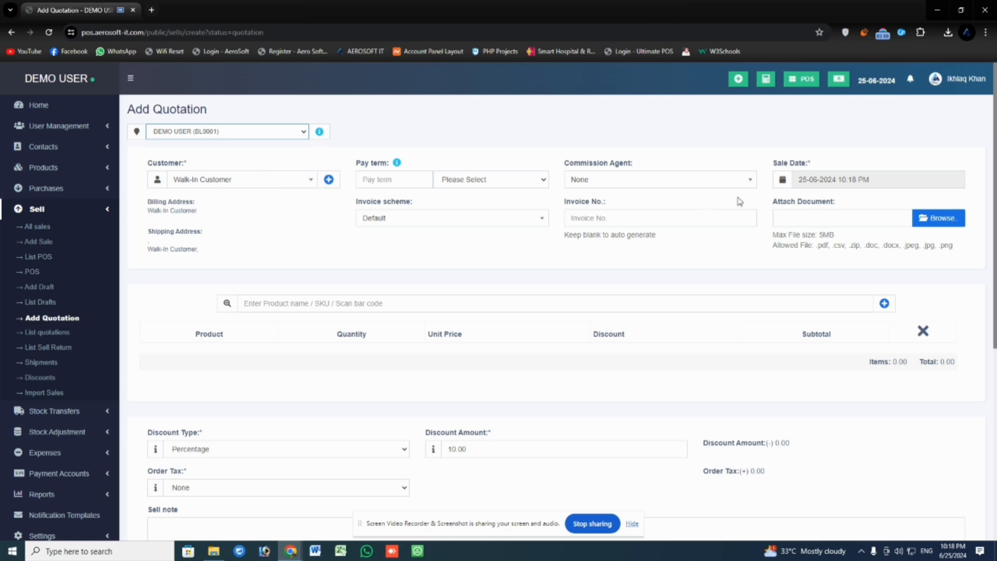
scroll(727, 203, "down", 2)
scroll(456, 276, "down", 4)
scroll(456, 276, "down", 1)
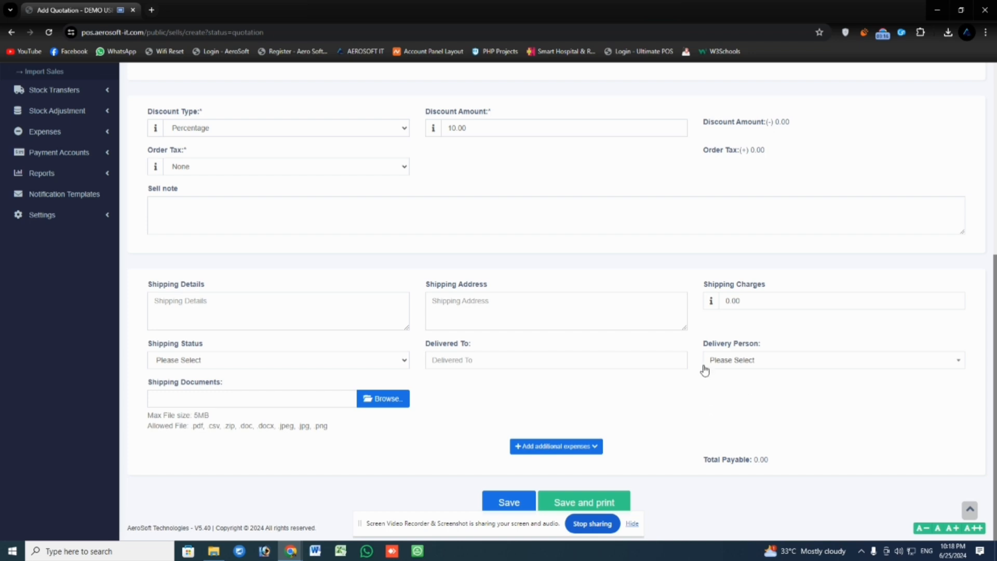
scroll(771, 248, "up", 6)
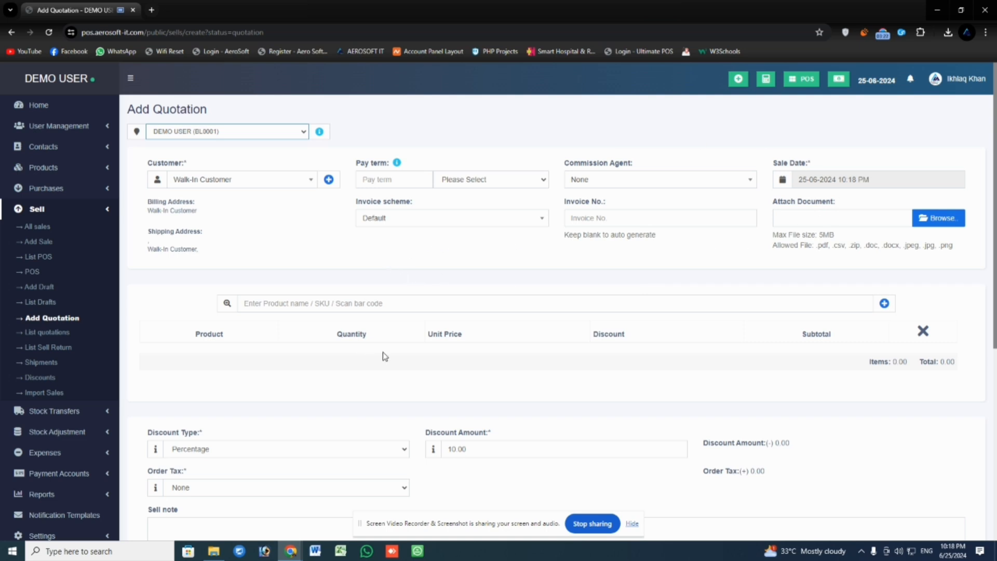
scroll(384, 356, "down", 6)
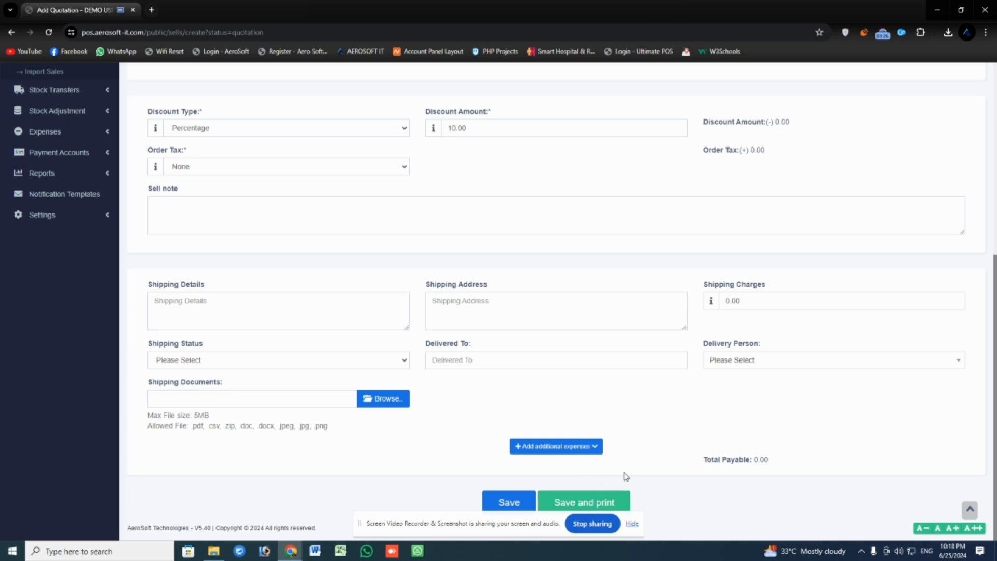
scroll(636, 426, "up", 4)
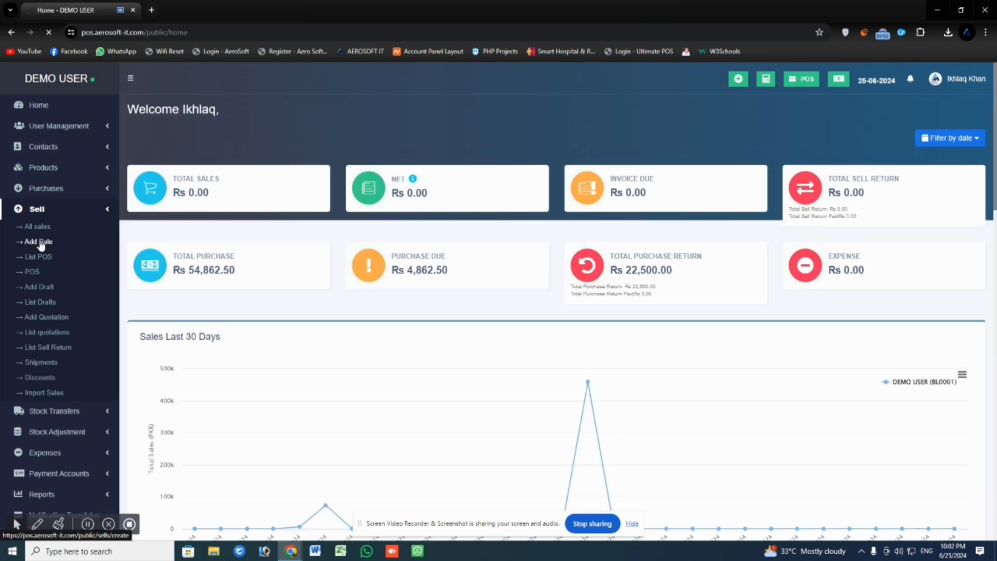
- Start a new sale for the walk-in customer and set its status to Final
left_click(41, 243)
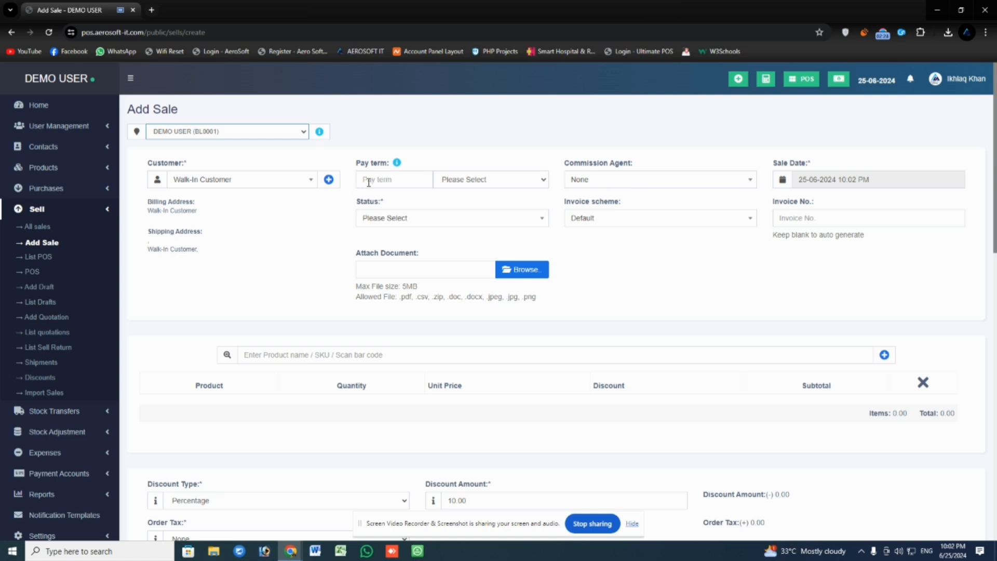
left_click(609, 186)
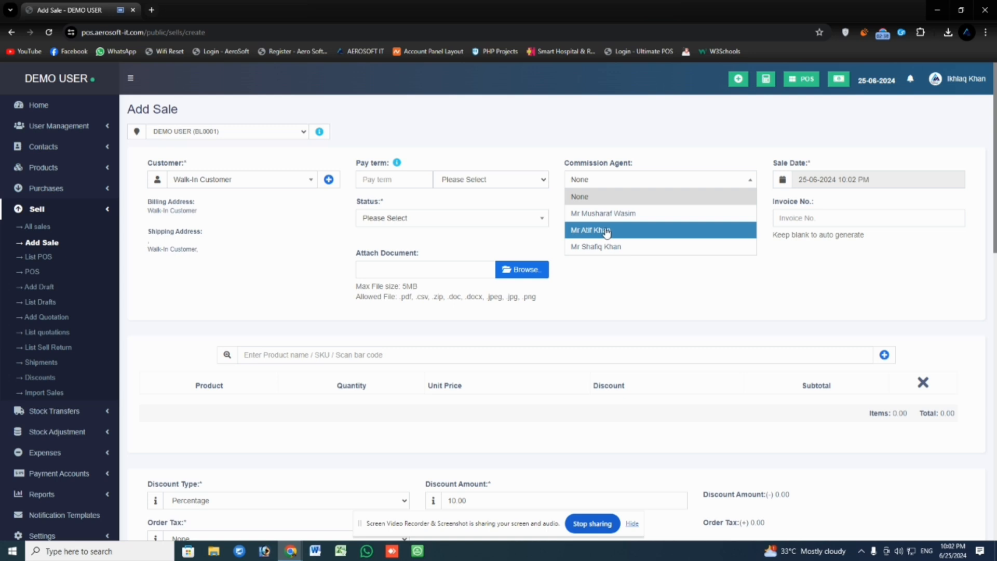
left_click(795, 199)
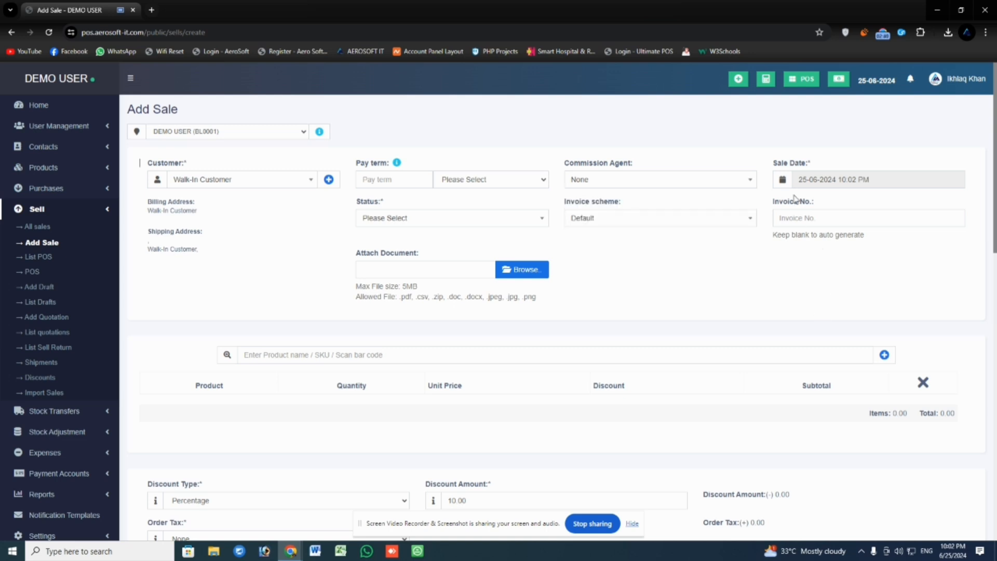
left_click(387, 220)
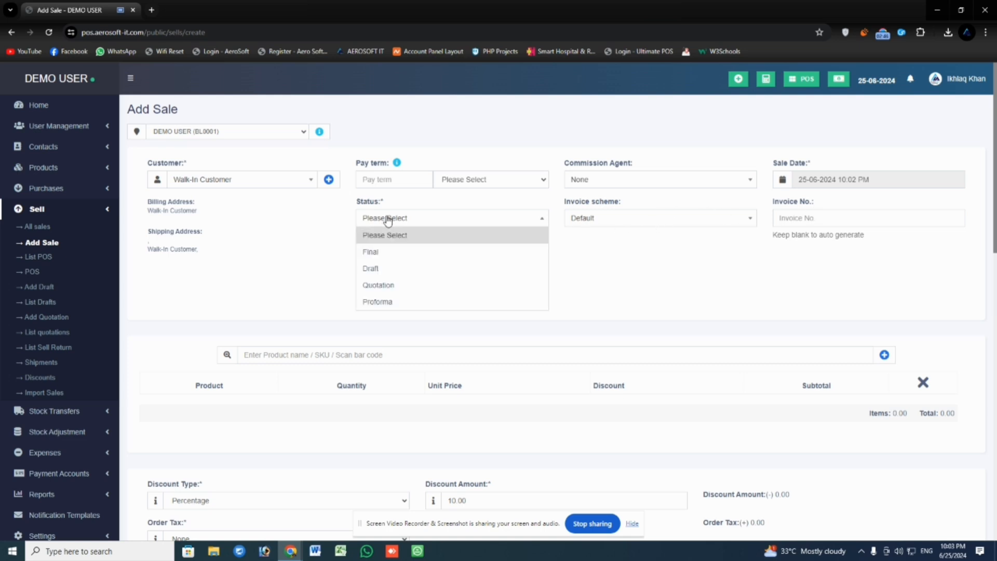
left_click(377, 254)
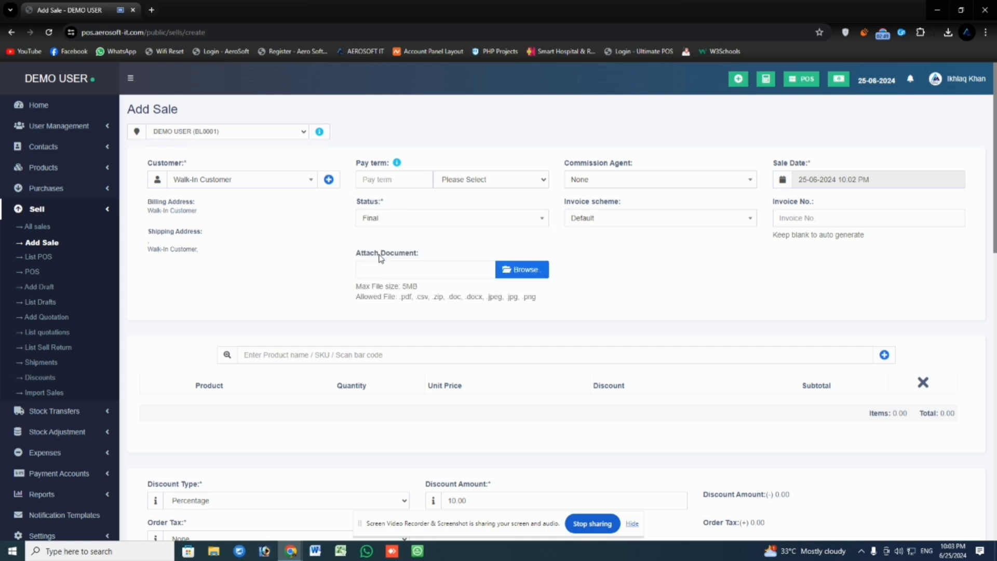
left_click(396, 222)
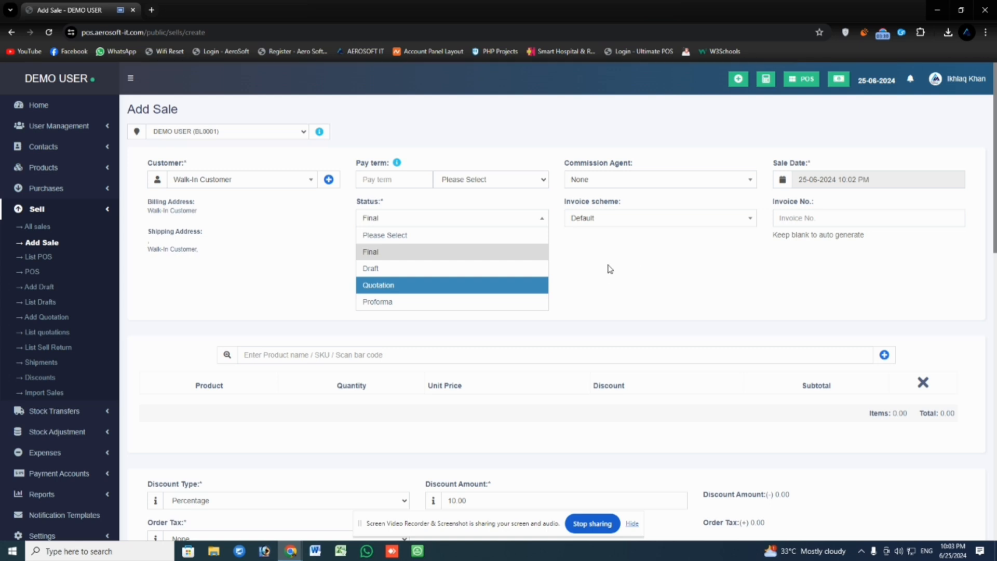
left_click(378, 258)
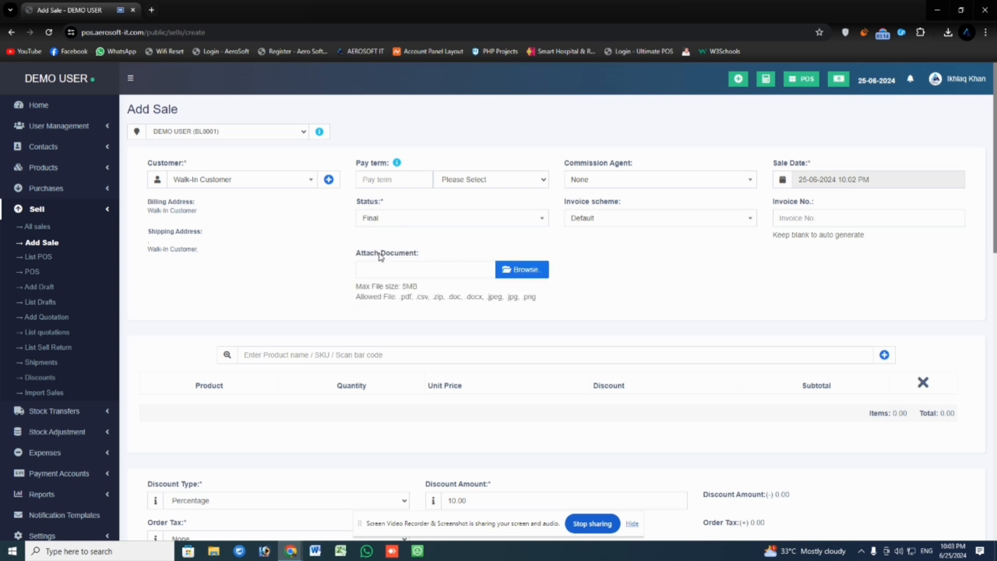
- Search the products for "ja" and add Shaheen Ka Jahan Aor to the sale
scroll(624, 278, "down", 1)
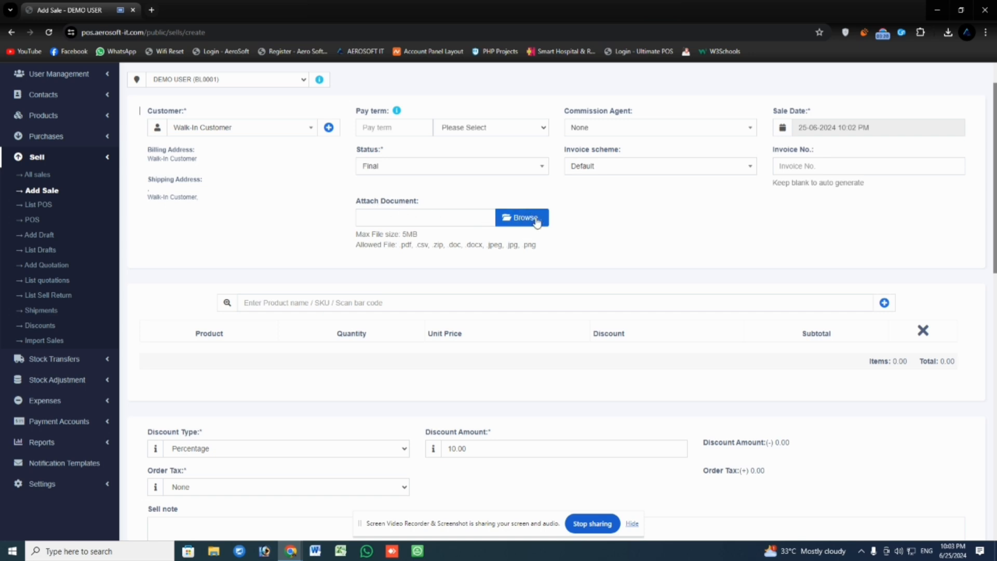
left_click(406, 301)
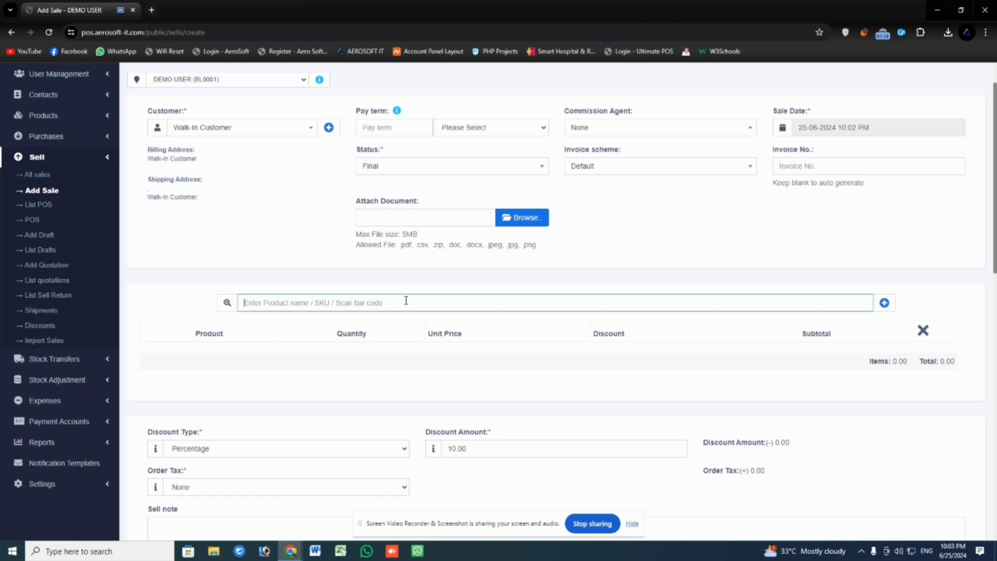
type("ja")
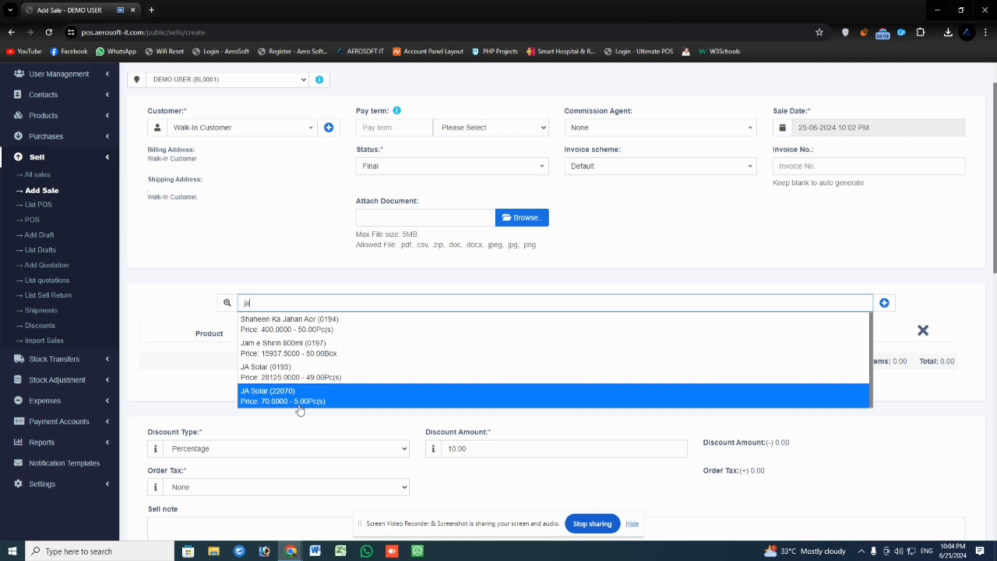
scroll(467, 379, "down", 1)
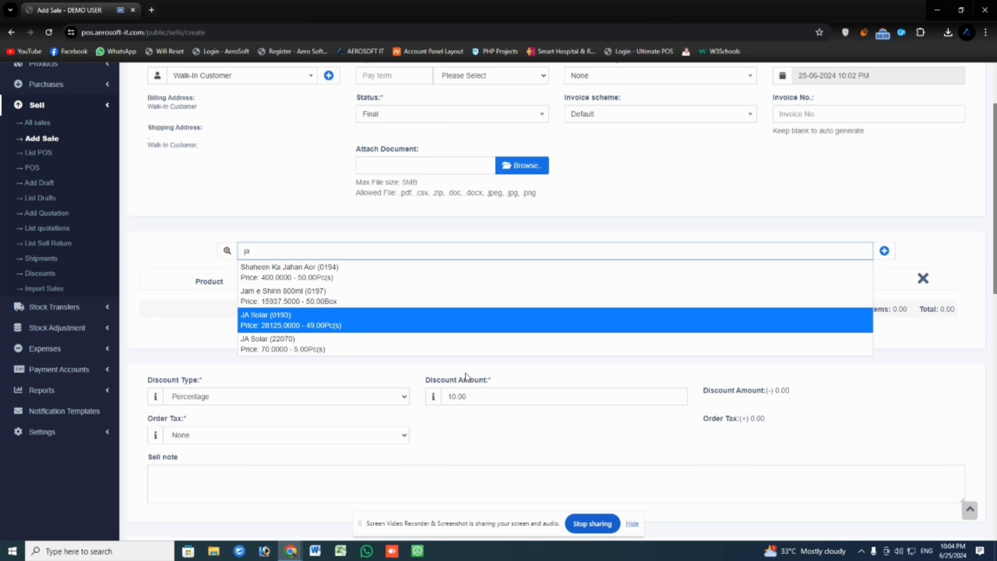
left_click(370, 282)
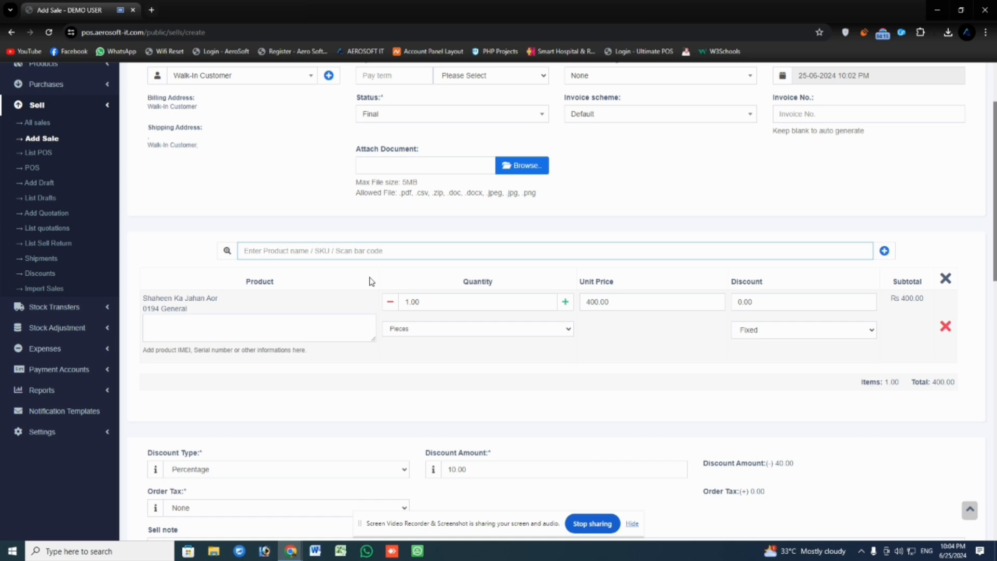
- Raise the quantity of Shaheen Ka Jahan Aor to 3 and reduce it back to 1
left_click(196, 330)
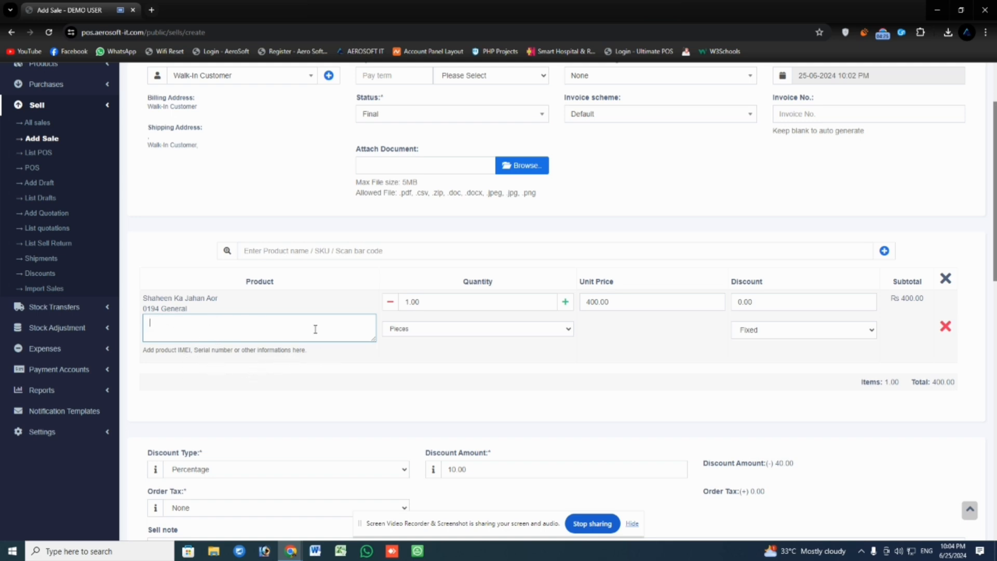
double_click(411, 303)
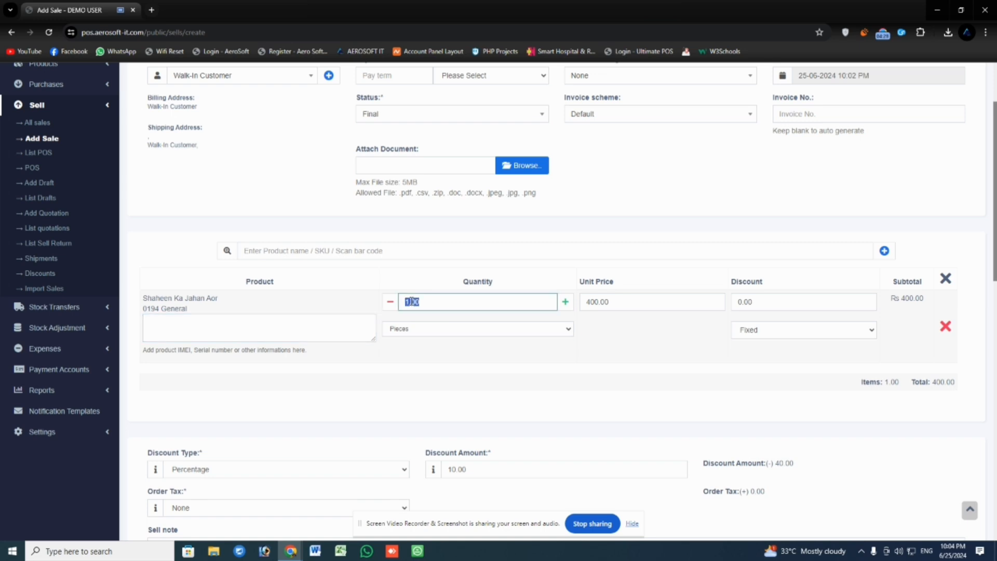
left_click(566, 303)
left_click(567, 306)
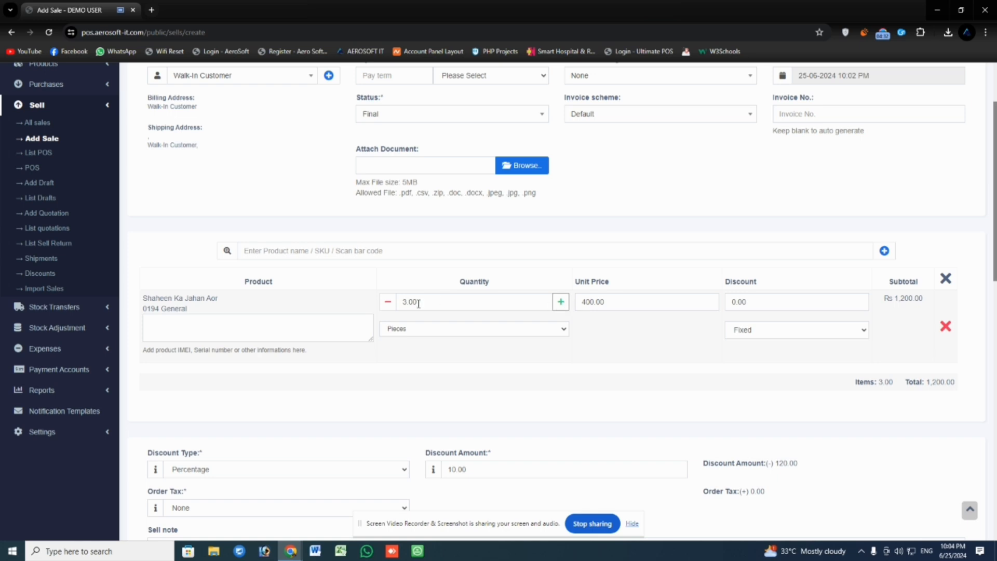
left_click(388, 303)
left_click(388, 303)
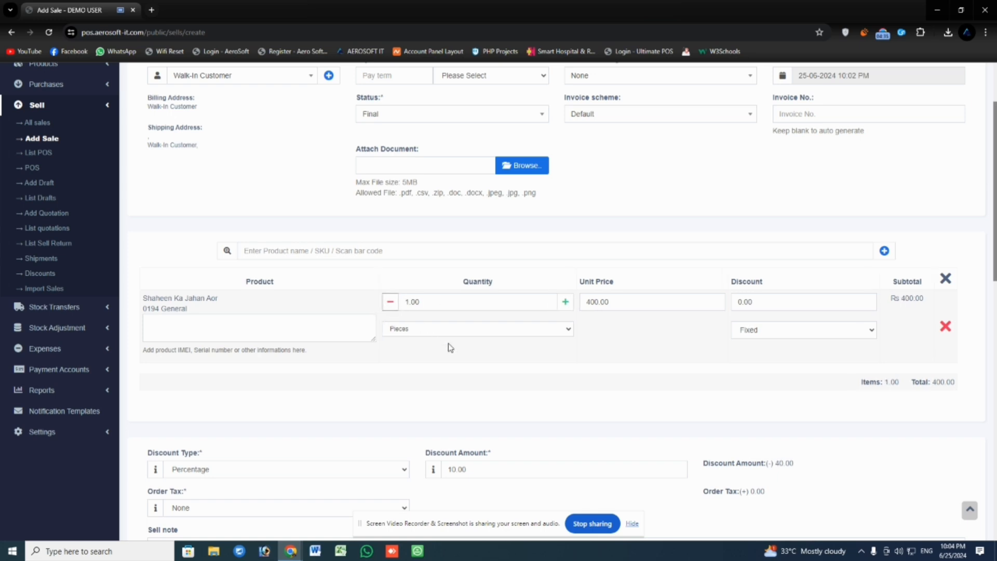
- Set the unit price of Shaheen Ka Jahan Aor to 500
left_click(610, 303)
left_click_drag(610, 302, 585, 308)
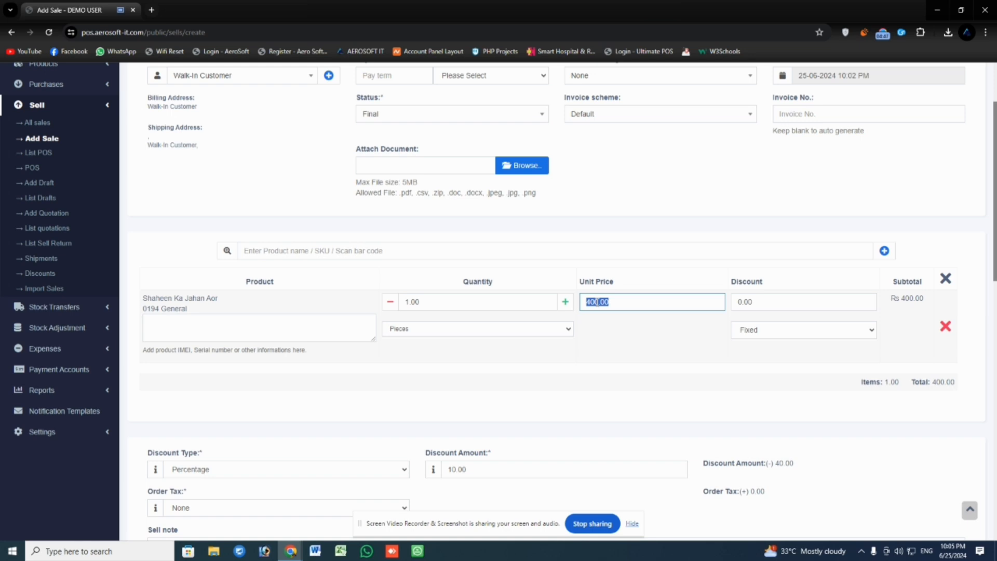
type("5")
left_click(643, 345)
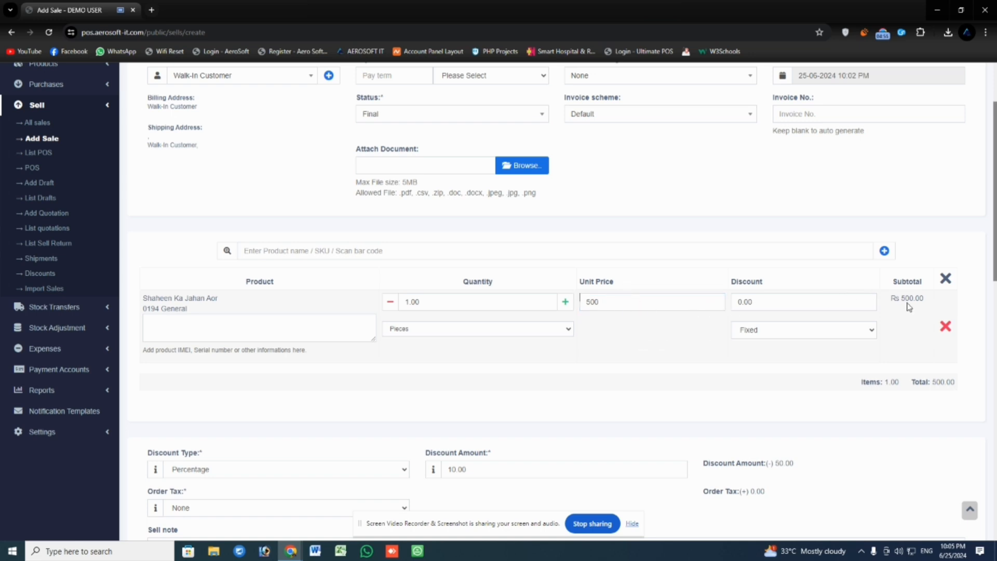
- Set the product line's discount to 25 and its discount type to Percentage
left_click(760, 304)
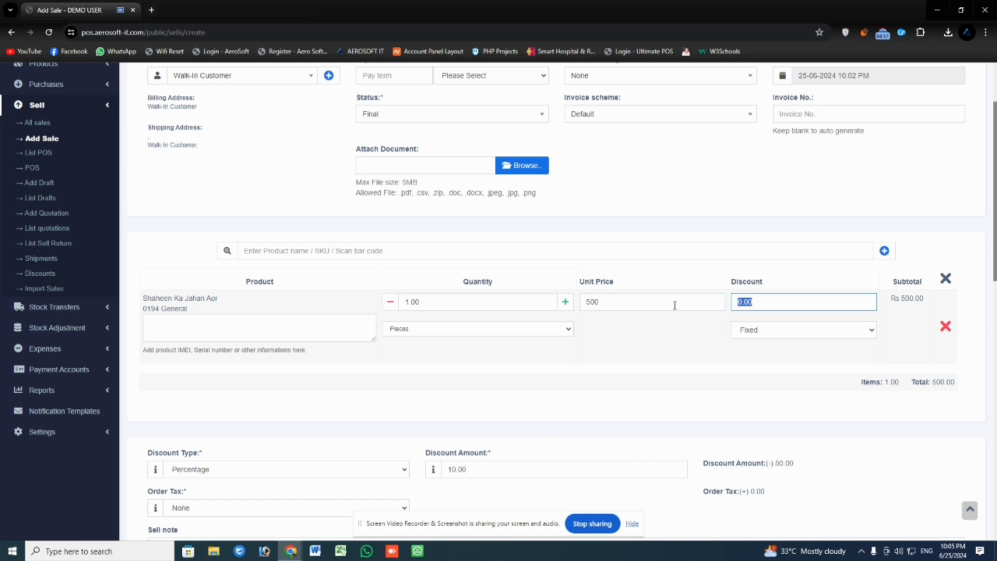
type("25")
left_click(653, 344)
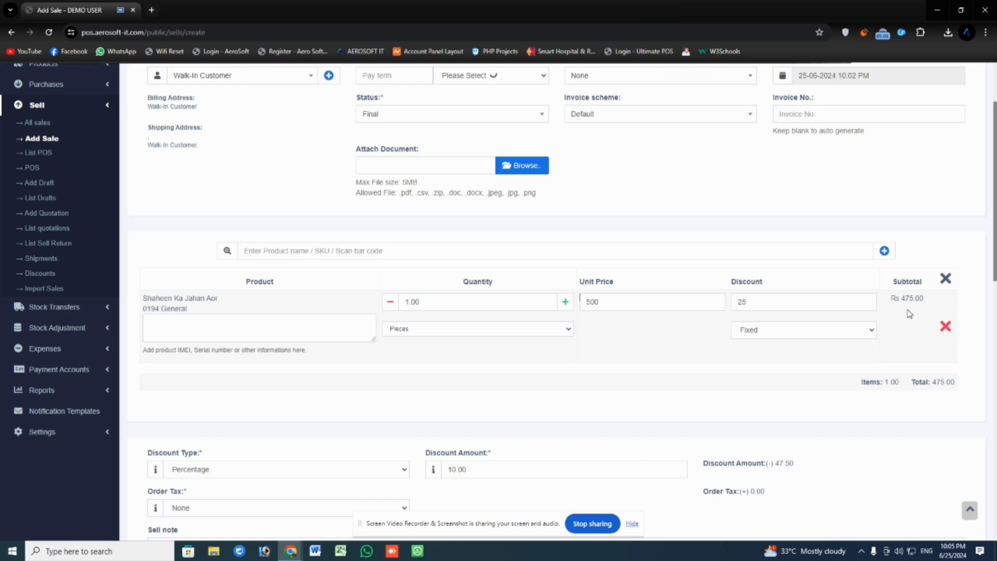
left_click(753, 335)
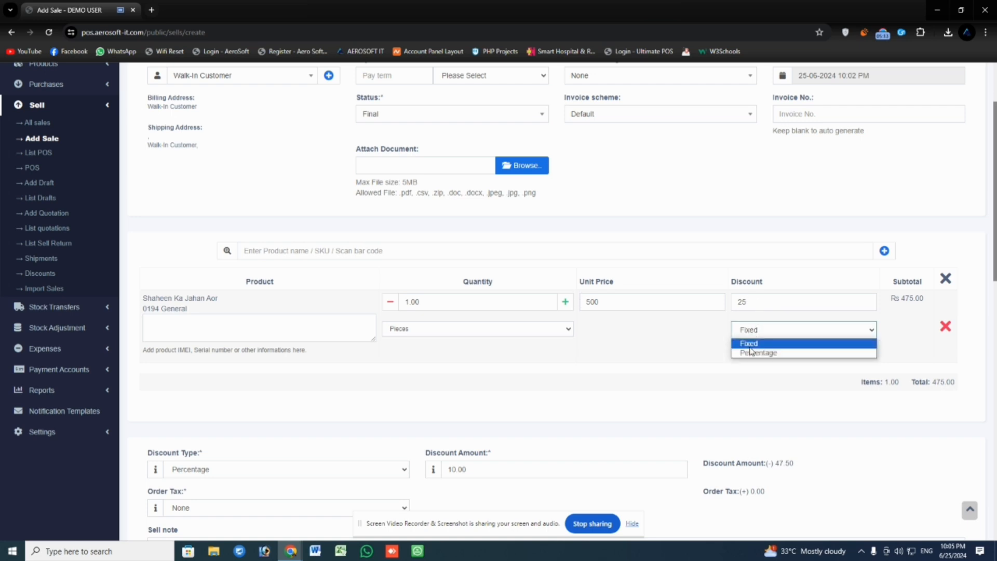
left_click(751, 354)
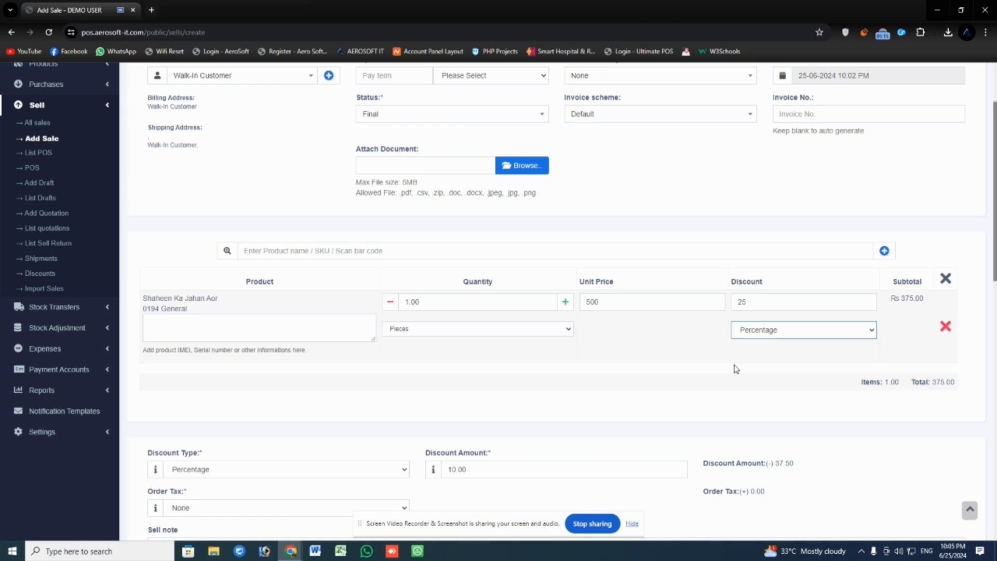
- Switch the discount type of the Shaheen Ka Jahan Aor line to Fixed and return it to Percentage
left_click(735, 365)
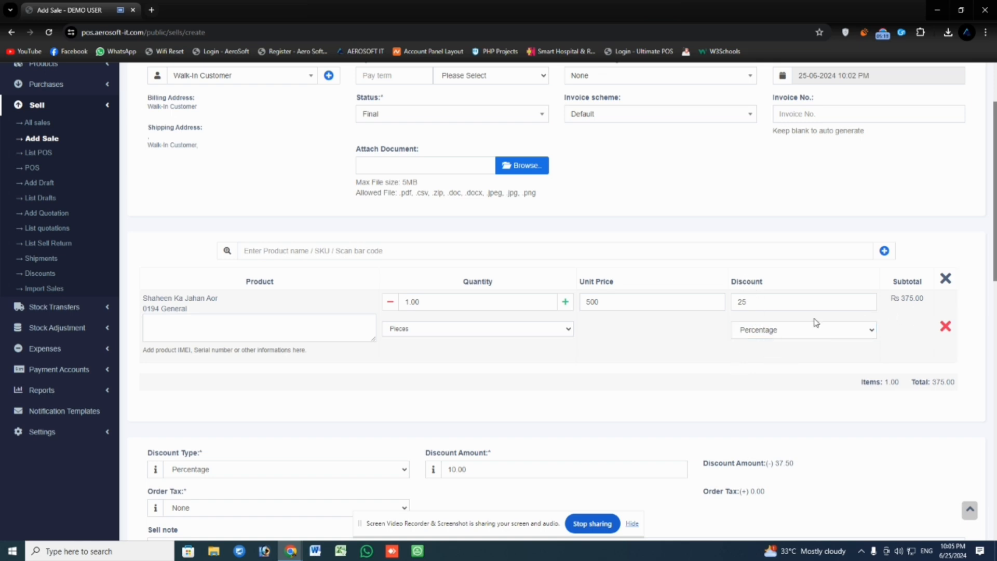
left_click(787, 334)
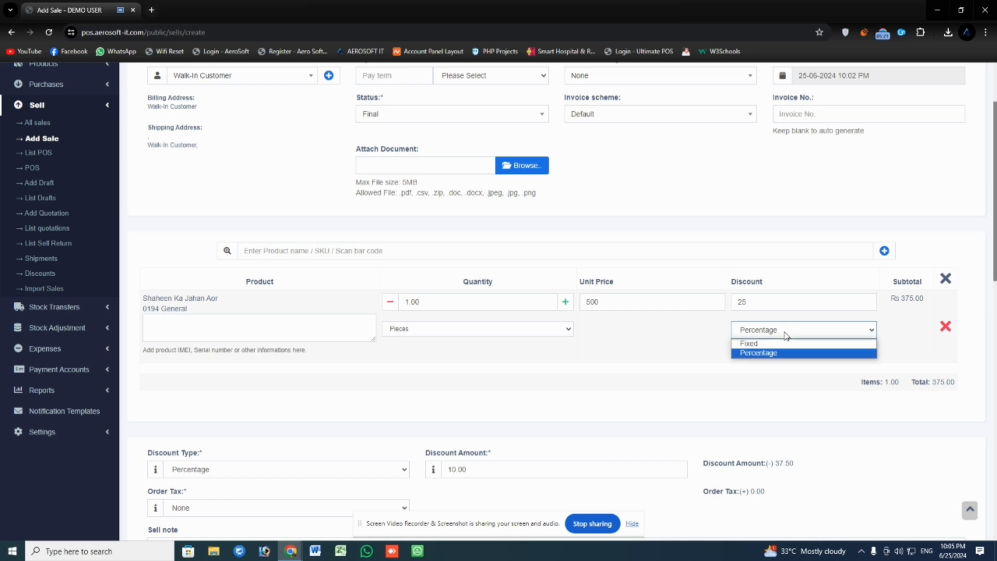
left_click(759, 345)
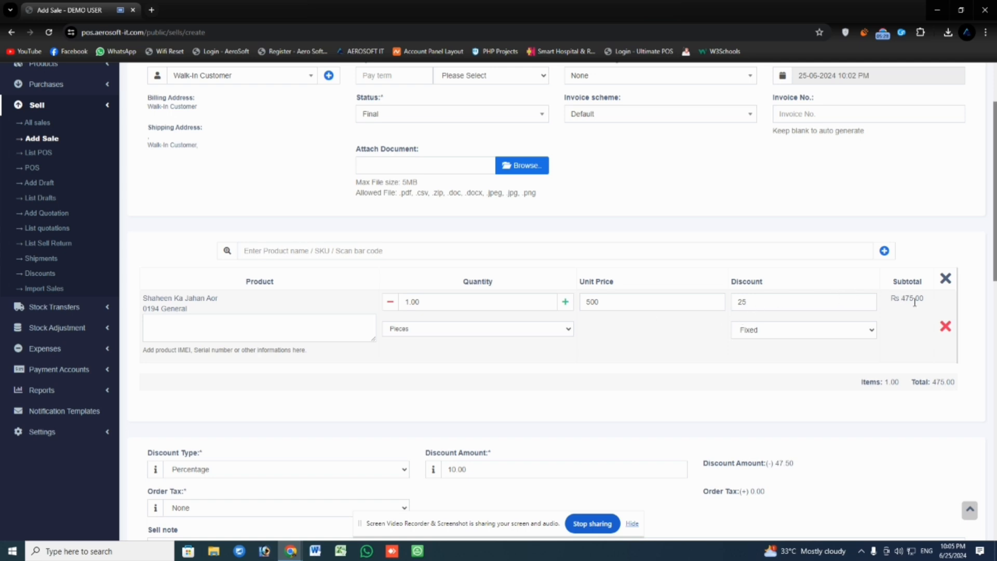
left_click(757, 333)
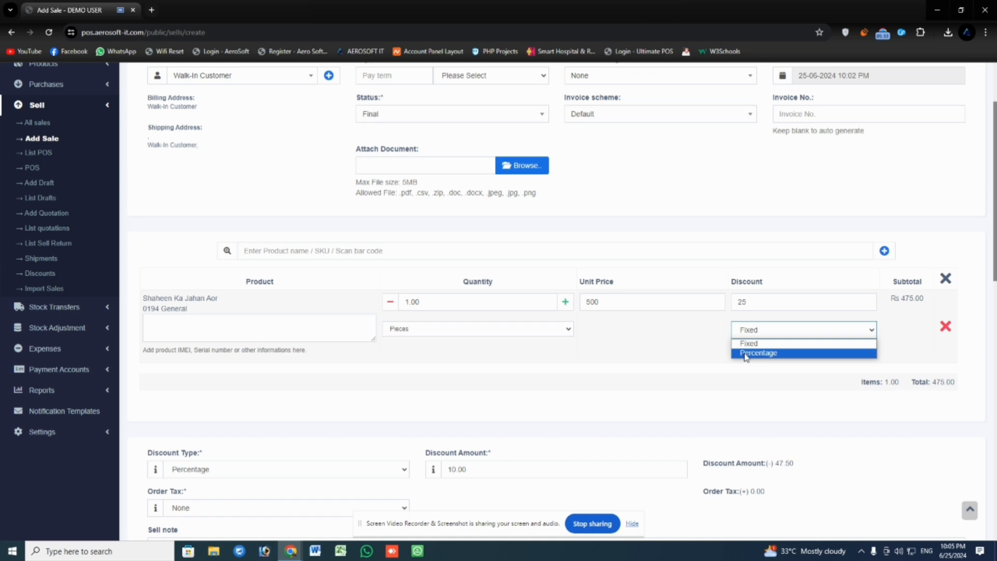
left_click(745, 355)
left_click(745, 355)
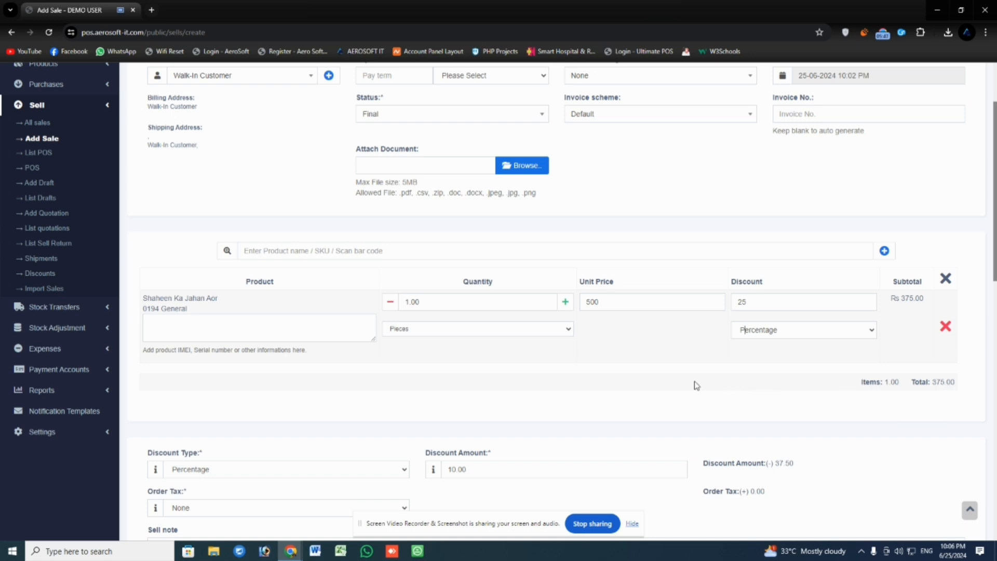
- Open the form for adding a new product from the sale, review its fields and leave it without adding a product
scroll(696, 385, "down", 1)
scroll(670, 347, "down", 1)
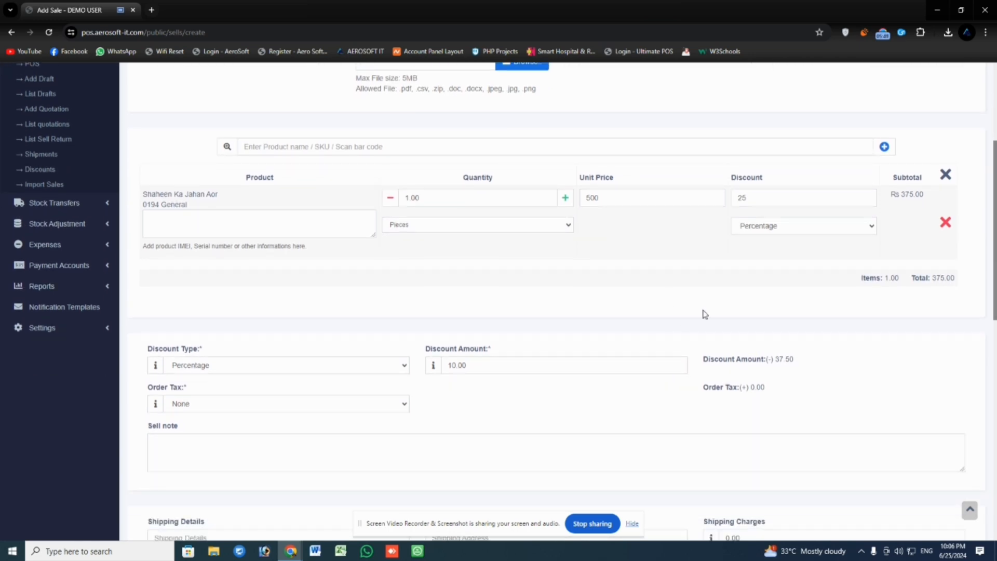
scroll(753, 280, "up", 2)
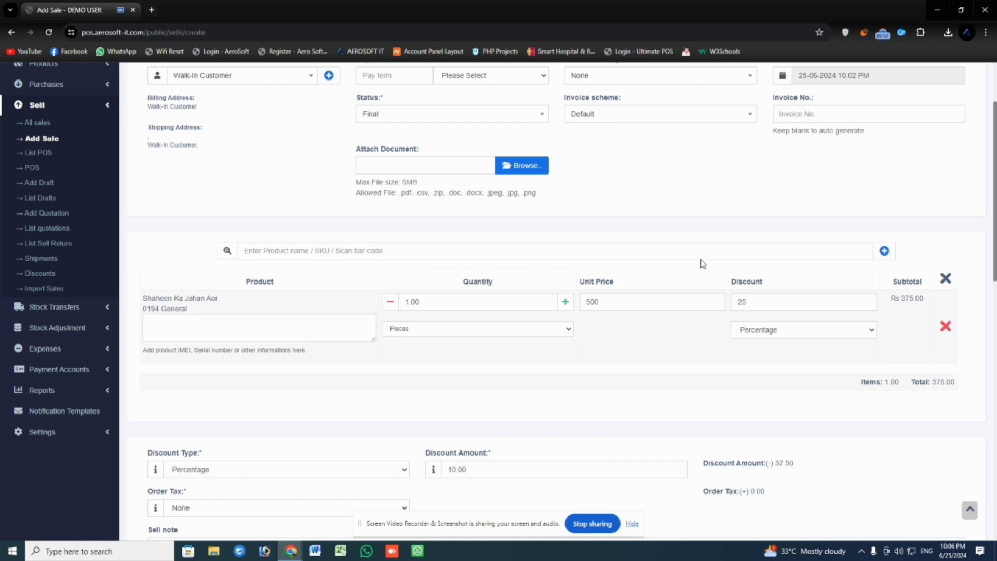
left_click(884, 252)
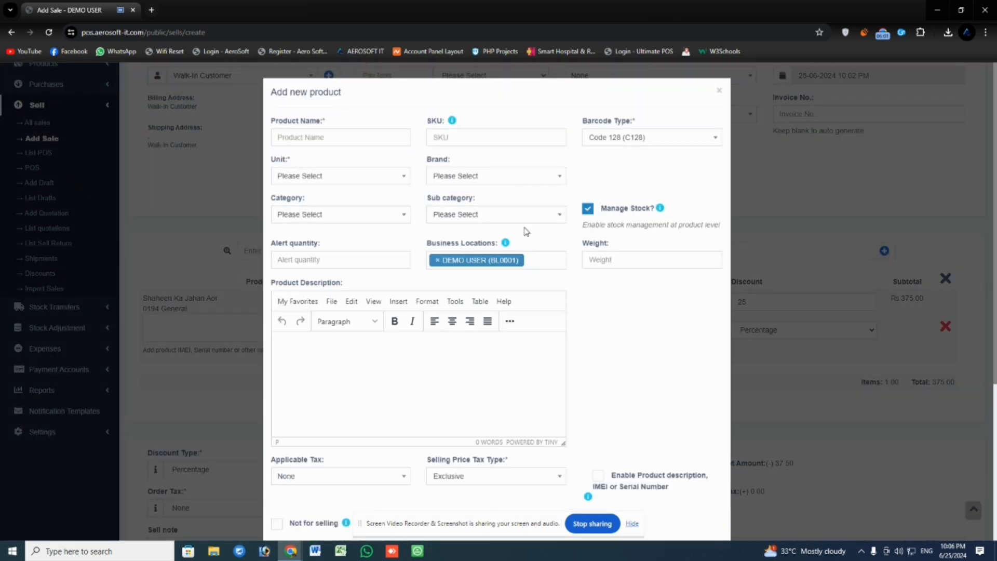
scroll(310, 134, "down", 1)
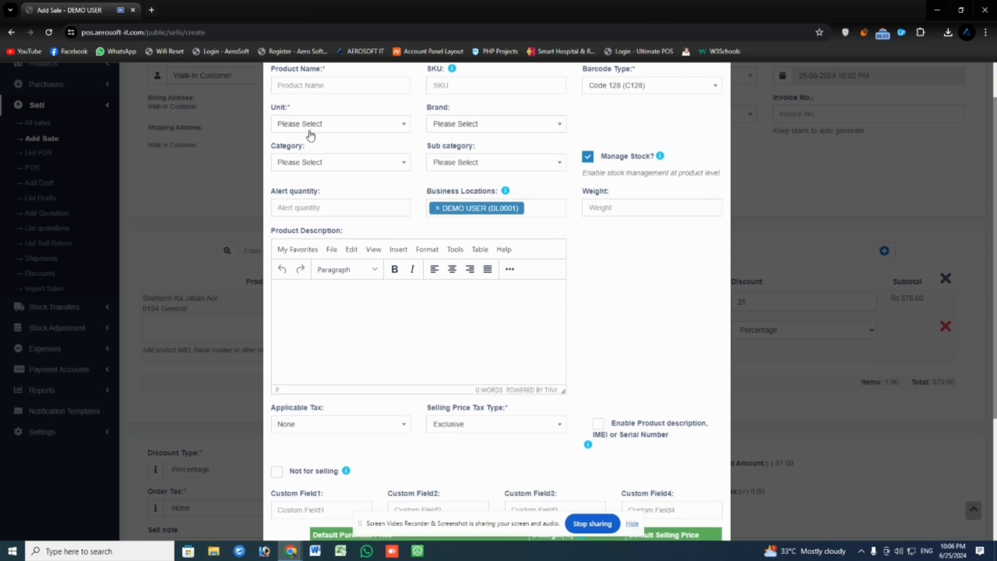
scroll(508, 301, "down", 4)
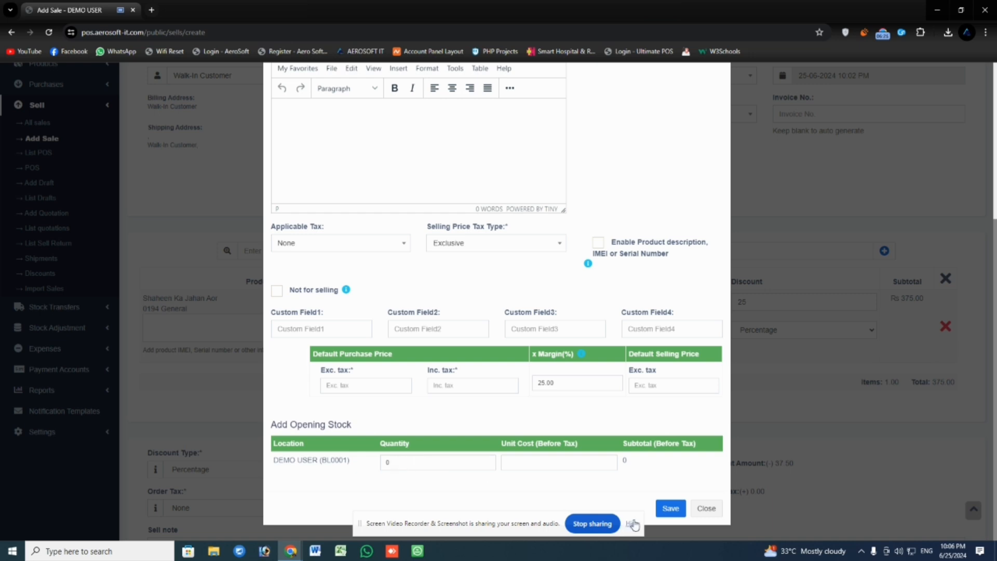
left_click(670, 507)
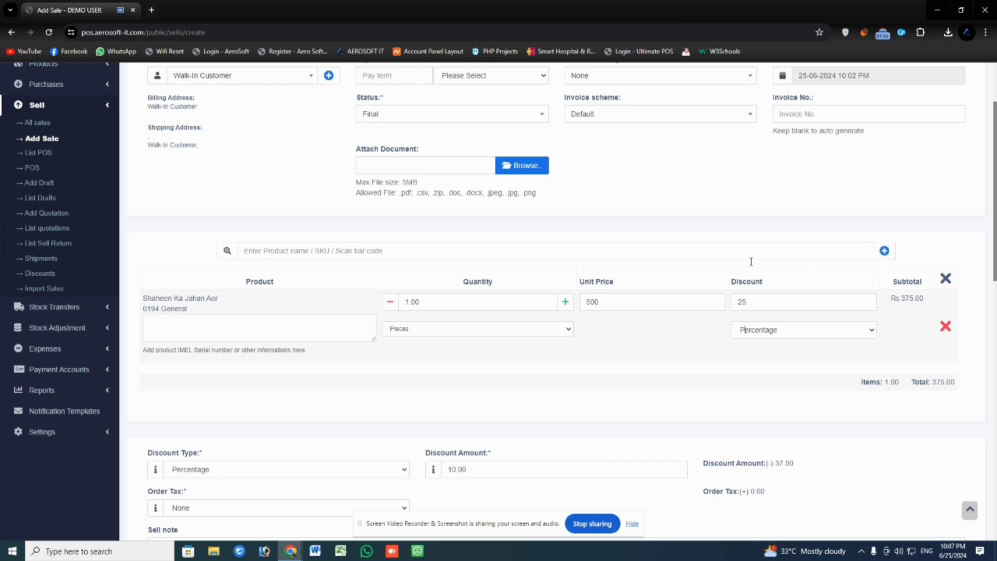
left_click(884, 255)
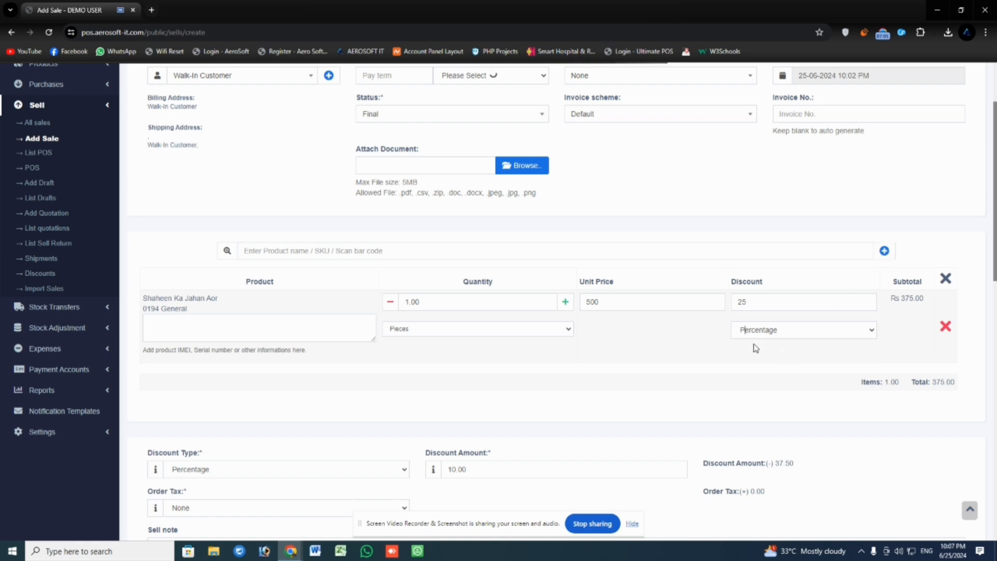
- Check the discount type options for the whole sale and keep Percentage selected
scroll(756, 348, "down", 2)
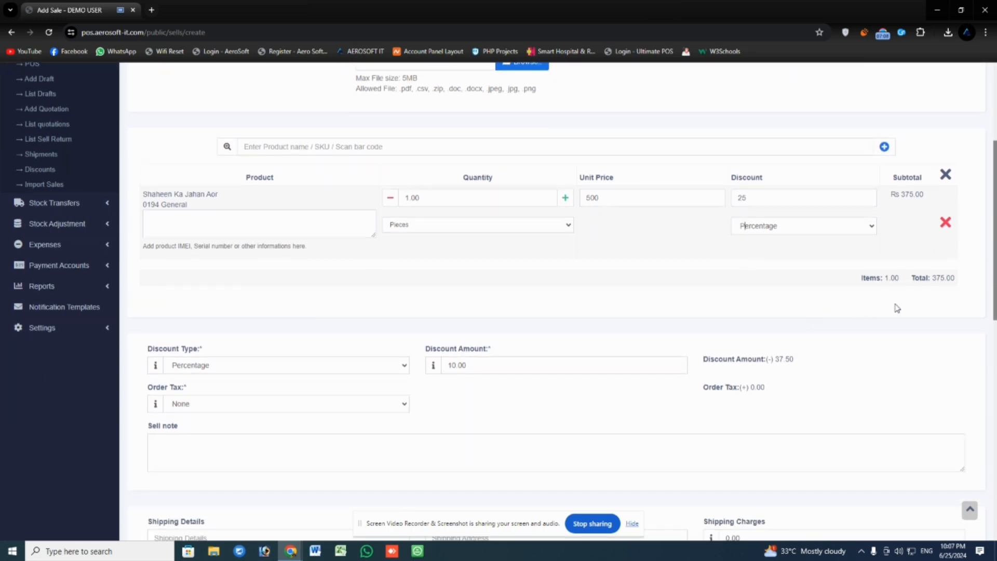
scroll(831, 302, "down", 2)
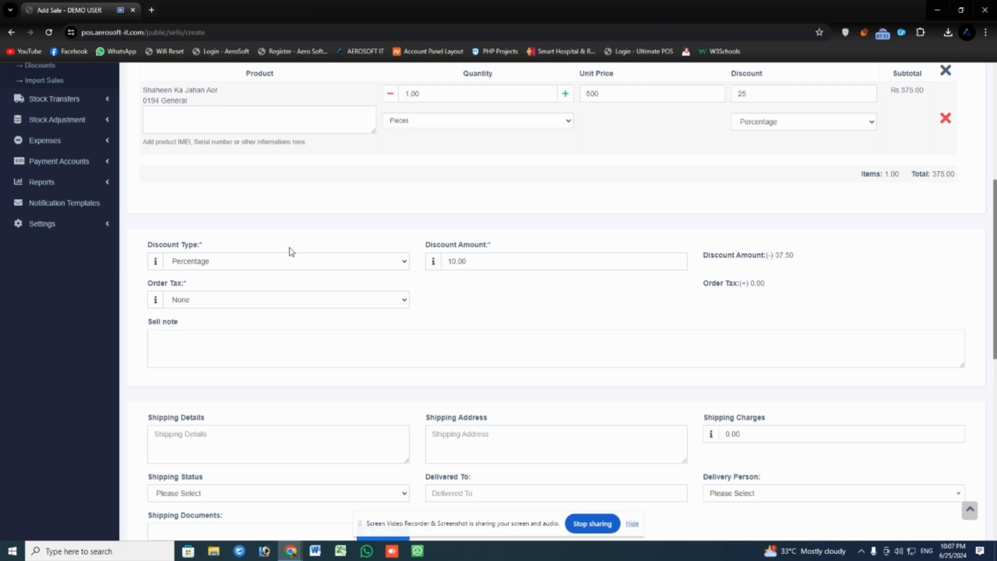
left_click(225, 263)
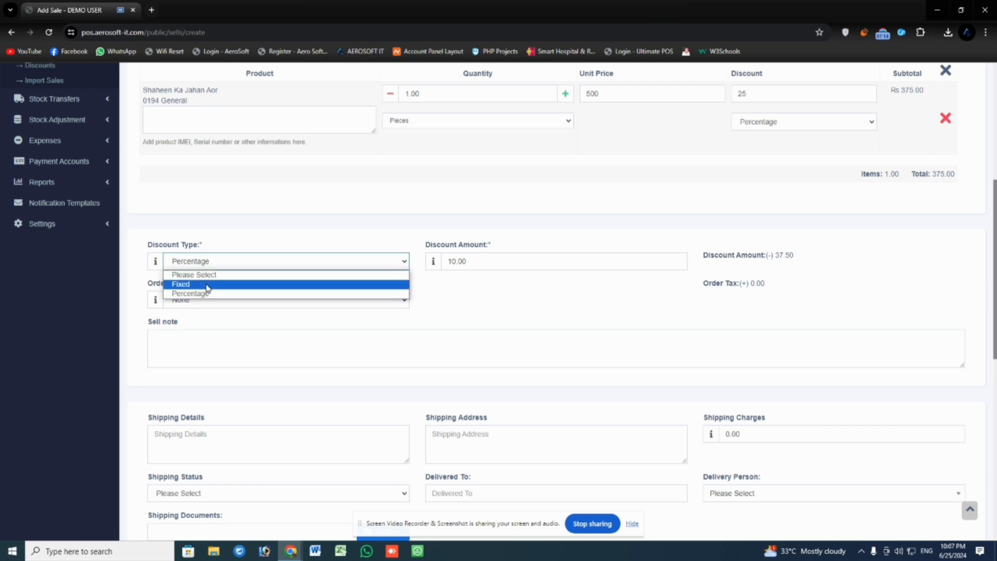
left_click(281, 218)
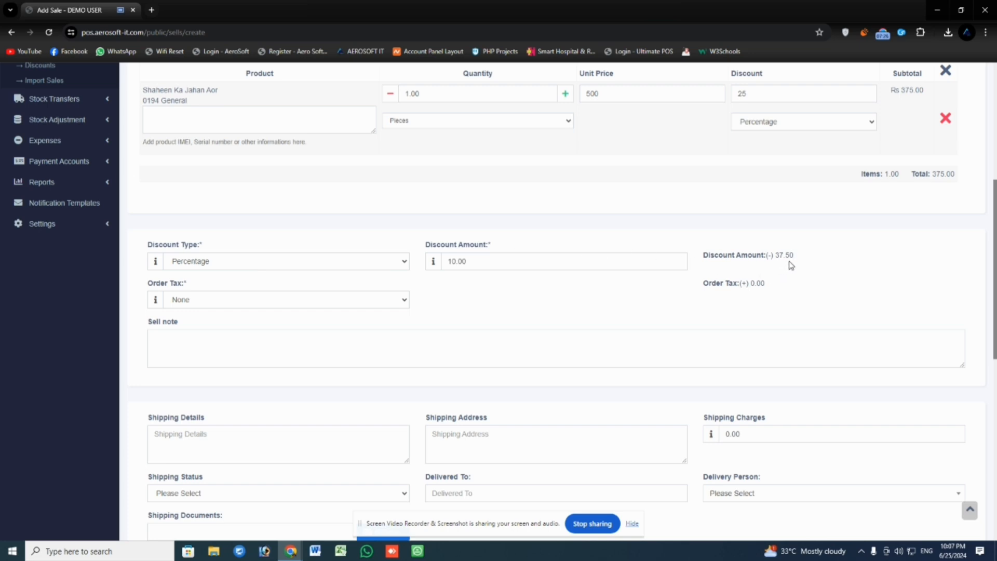
- Review the shipping fields of the sale, and expand and collapse the additional expense rows
scroll(489, 334, "down", 3)
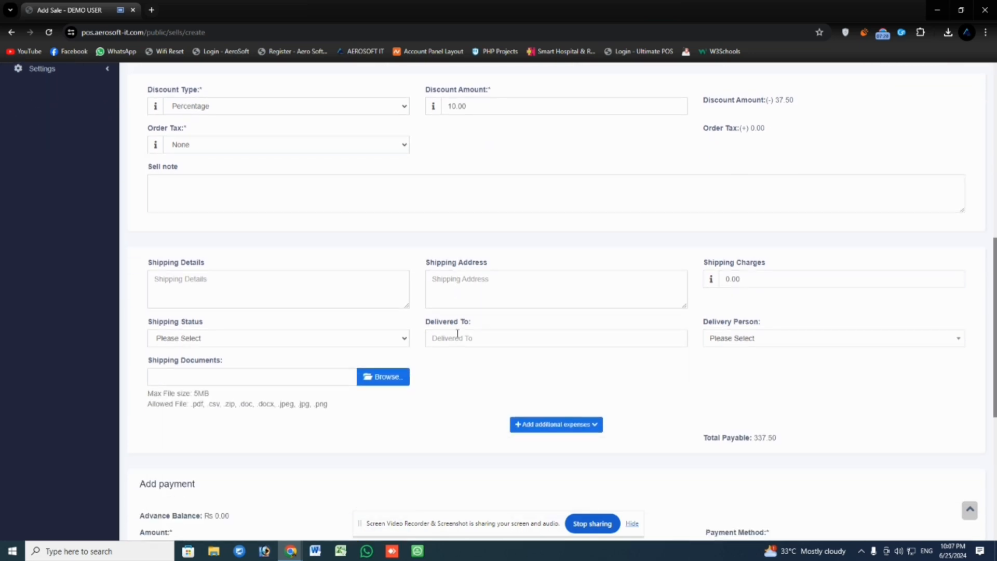
scroll(363, 263, "down", 1)
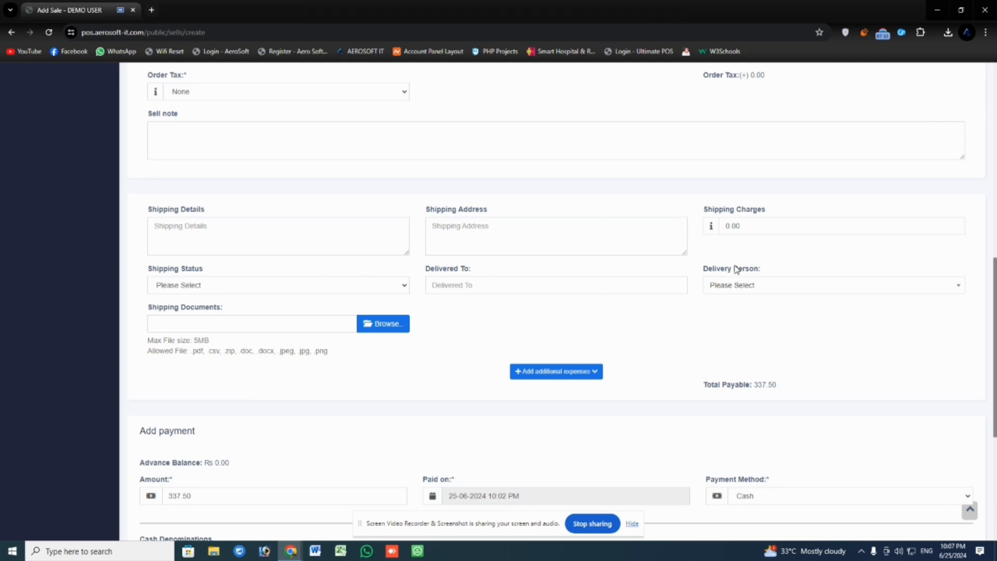
scroll(519, 301, "down", 1)
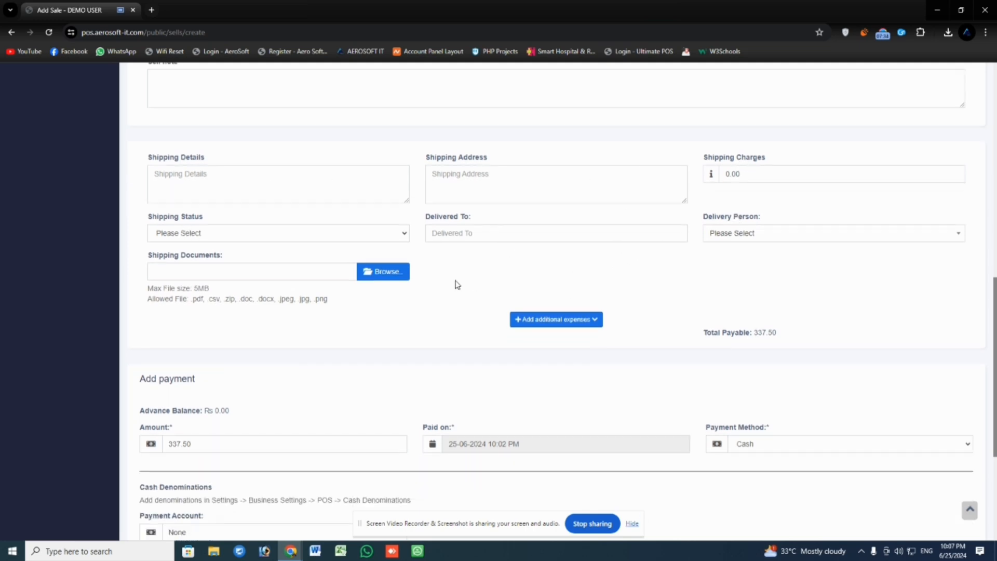
scroll(322, 279, "down", 1)
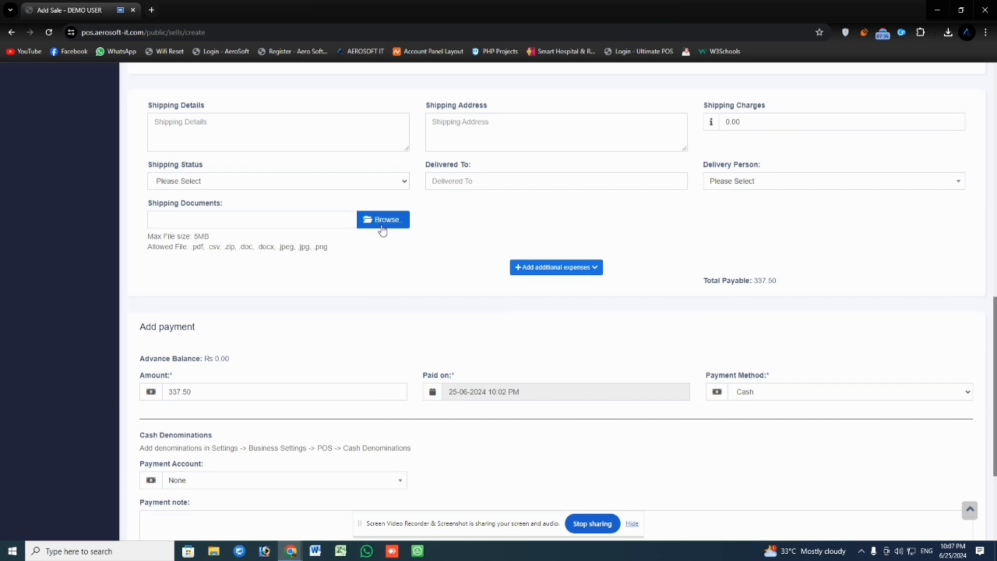
left_click(576, 268)
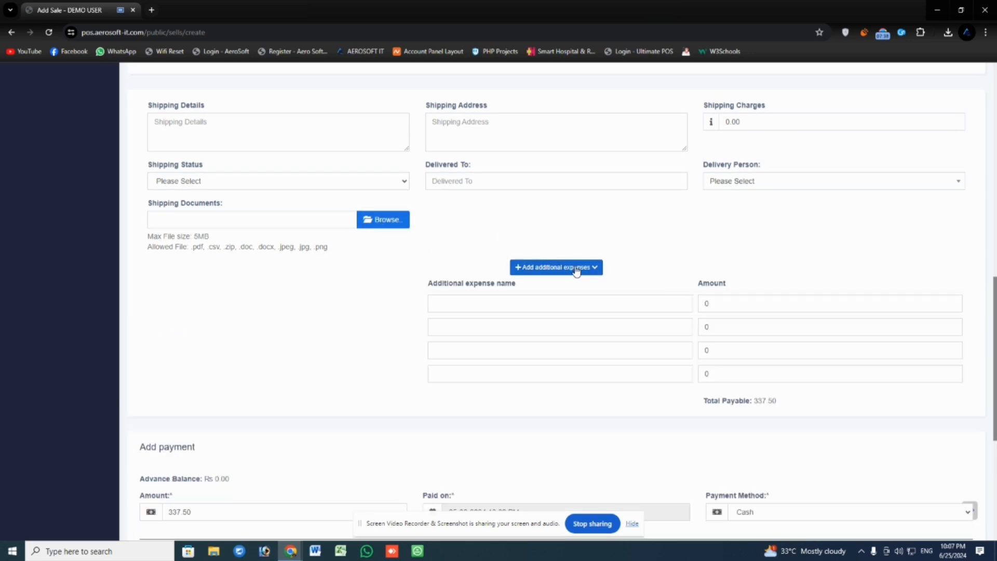
left_click(575, 269)
- Set the payment amount of the sale to 300
scroll(540, 291, "down", 1)
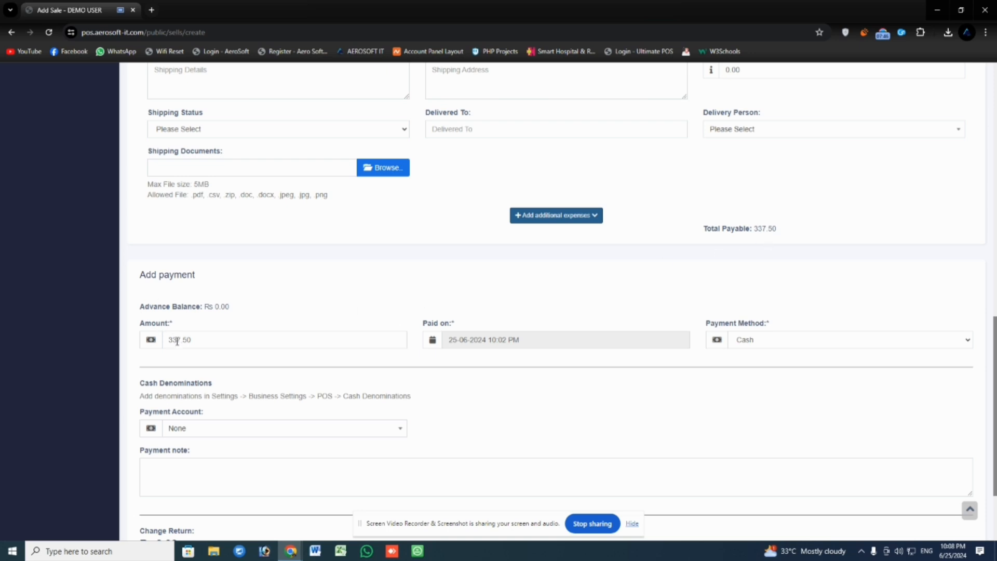
scroll(189, 336, "down", 1)
scroll(189, 336, "down", 1)
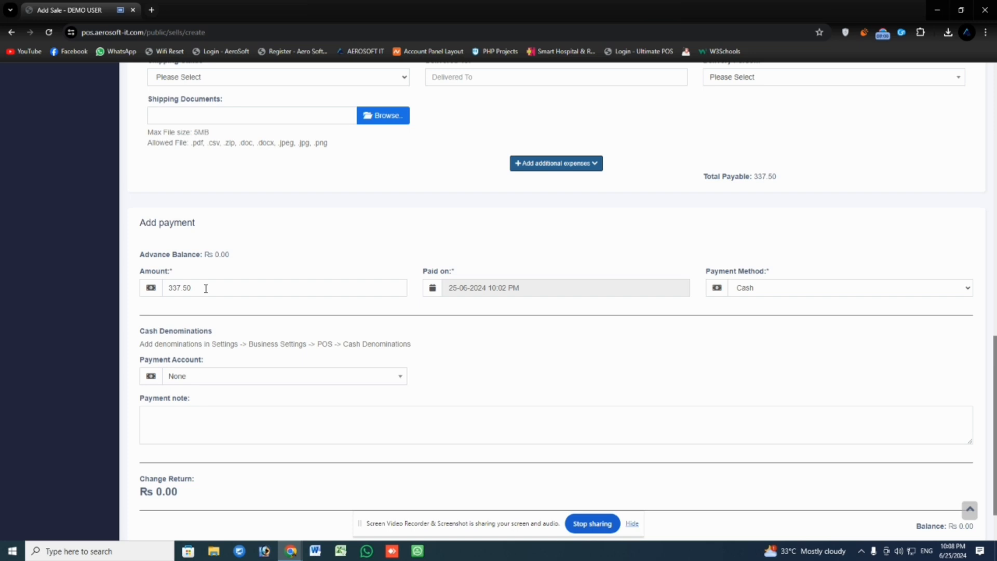
left_click_drag(206, 289, 107, 293)
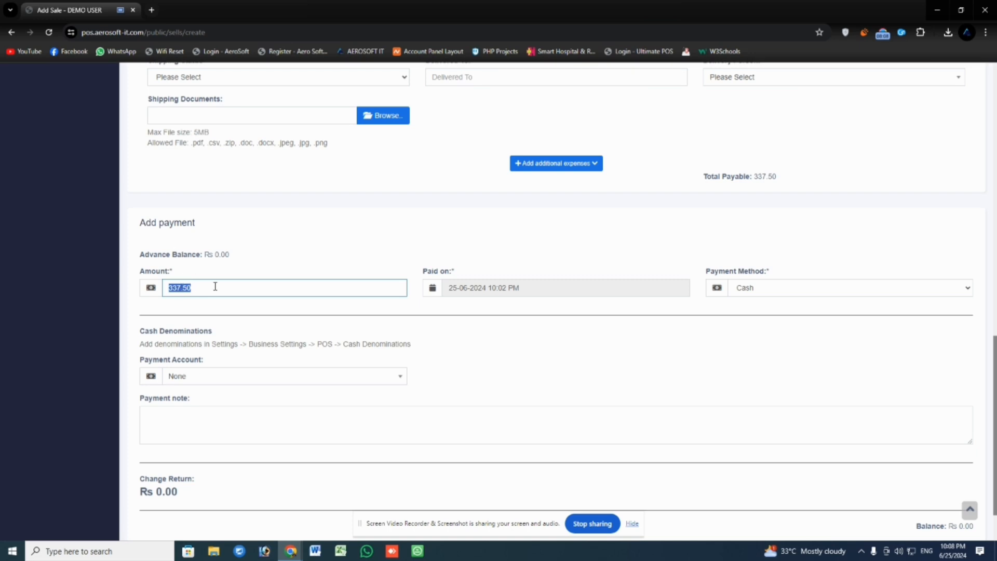
left_click(183, 286)
left_click_drag(193, 286, 157, 300)
type("300")
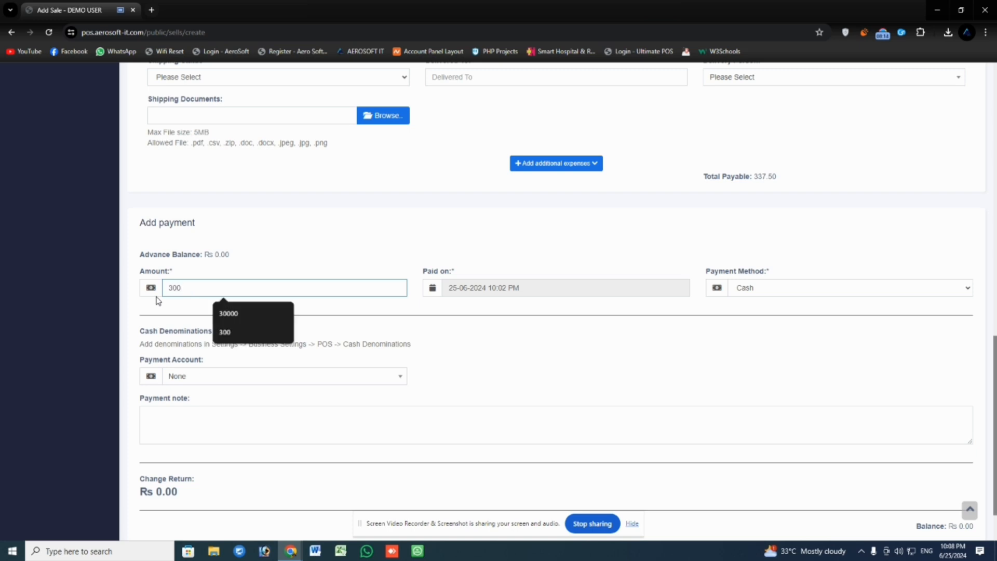
left_click(287, 258)
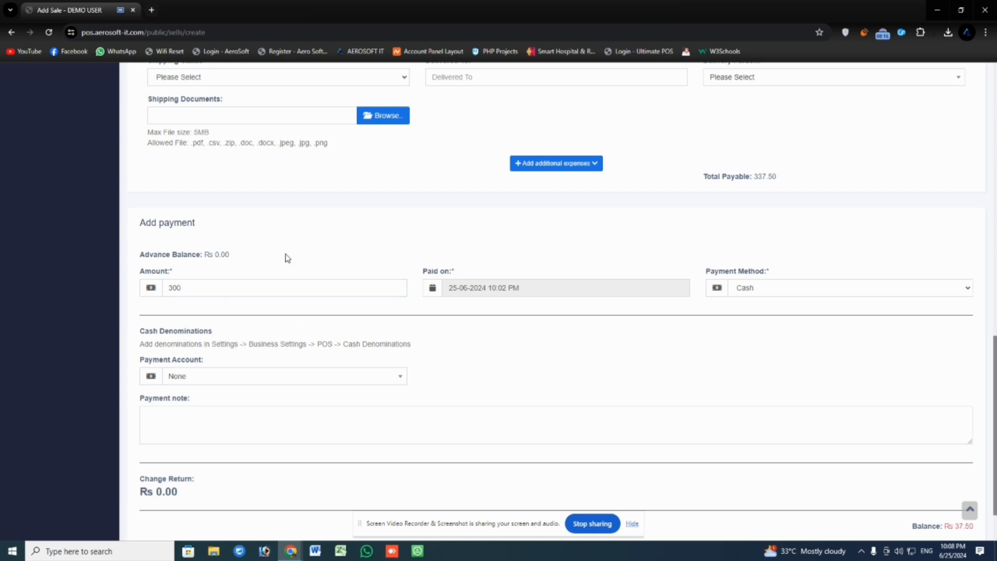
- Check the available payment methods and payment accounts, keeping Cash as the method and None as the account
scroll(560, 323, "down", 1)
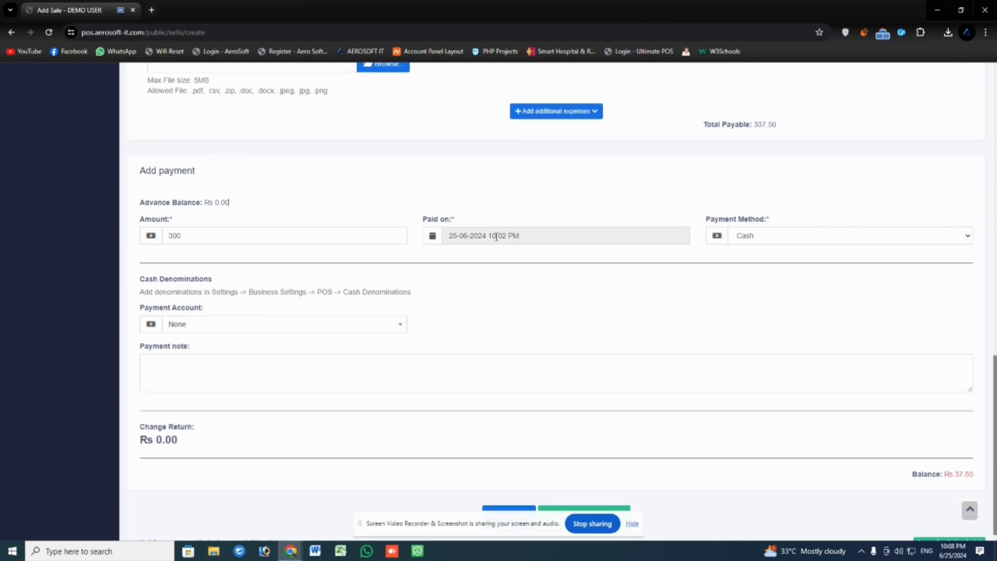
left_click(781, 239)
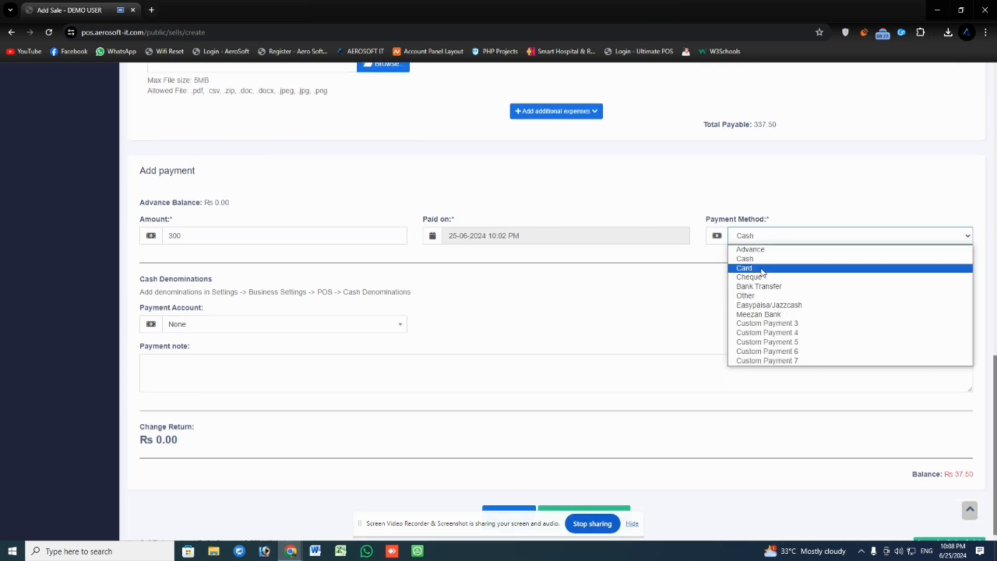
left_click(775, 236)
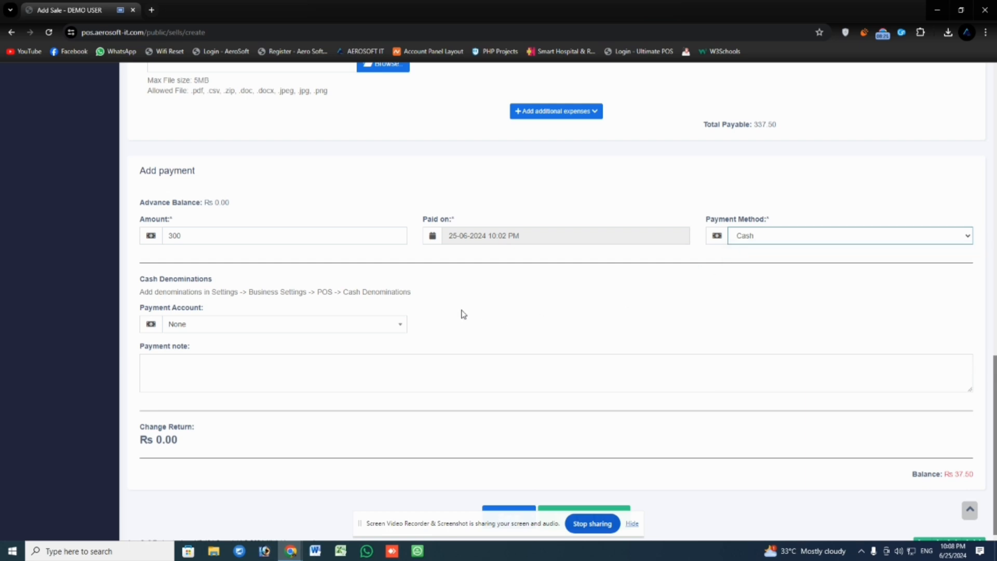
left_click(333, 328)
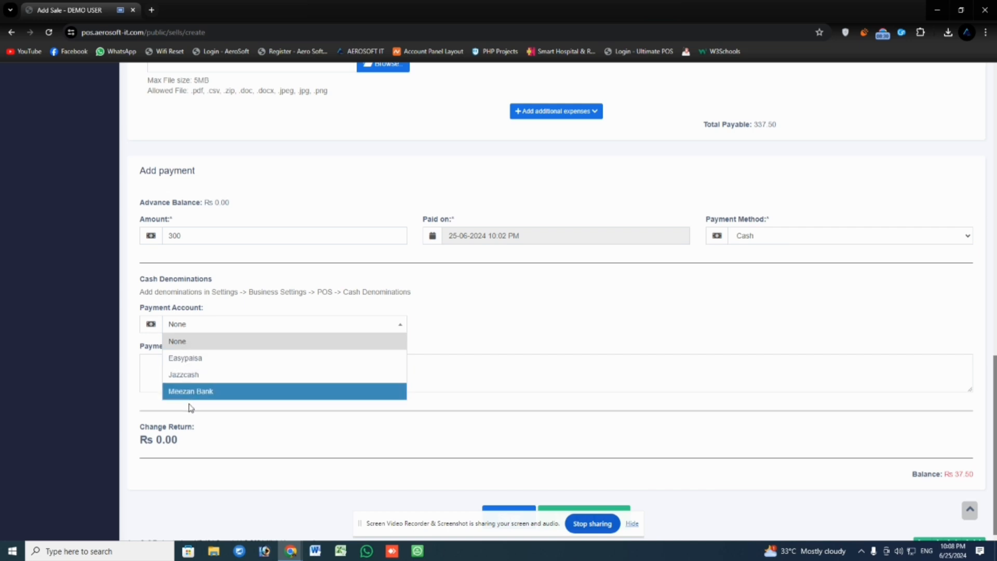
left_click(204, 328)
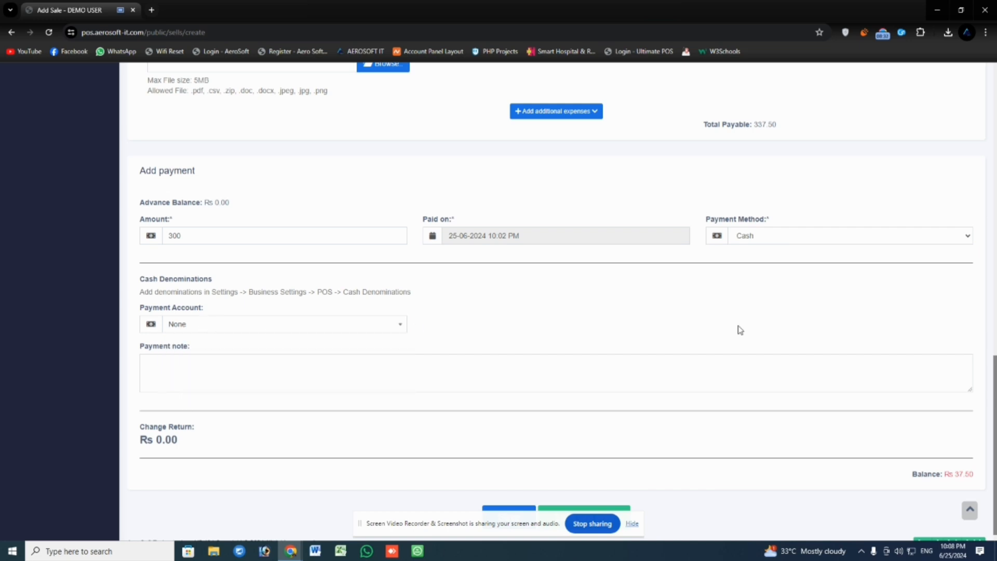
- Examine the outstanding balance below the payment details
scroll(712, 313, "down", 1)
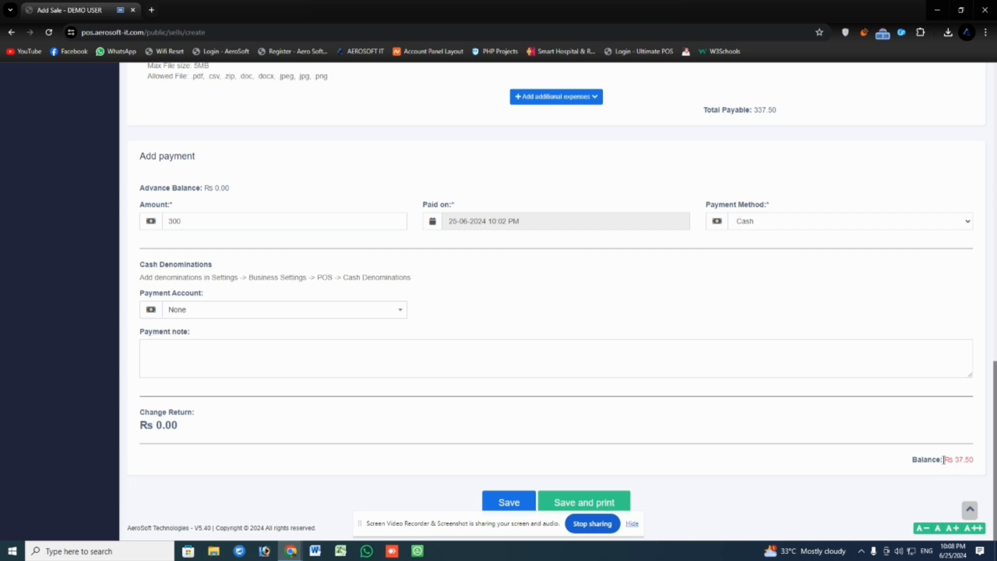
left_click_drag(946, 459, 971, 459)
left_click(948, 462)
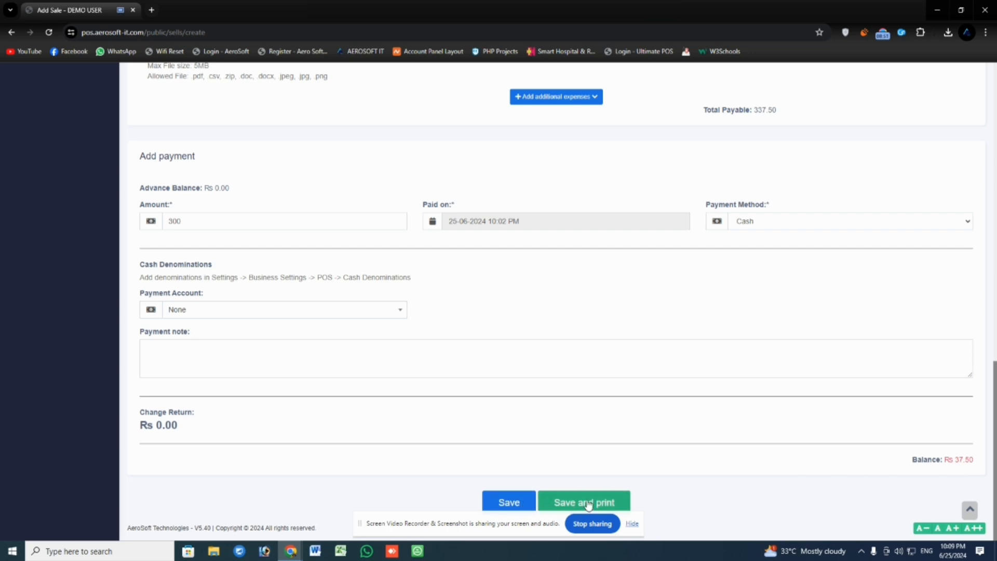
- Review the sale's entered details and check the available invoice schemes, keeping Default
scroll(589, 505, "up", 8)
scroll(590, 504, "up", 5)
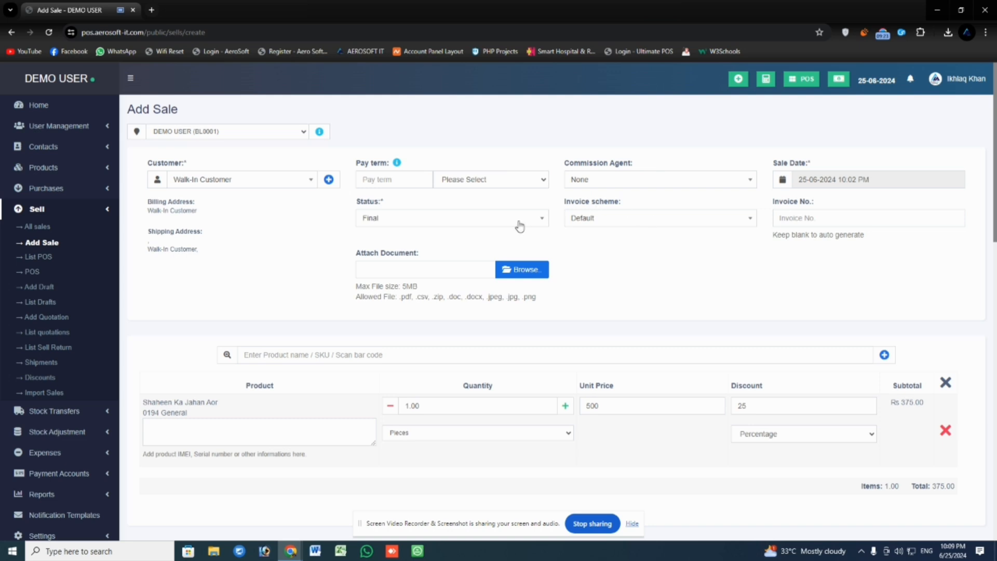
left_click(604, 220)
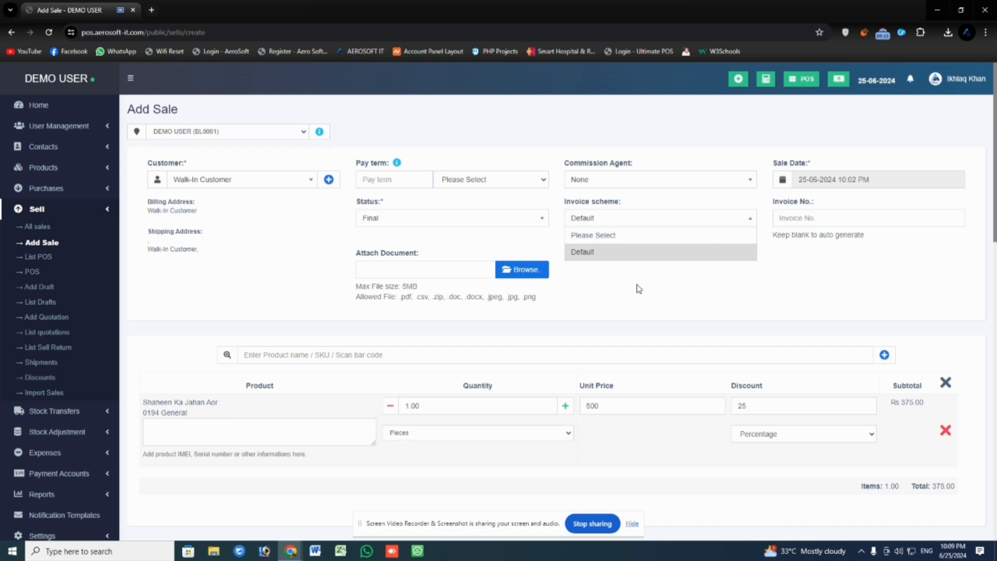
left_click(635, 219)
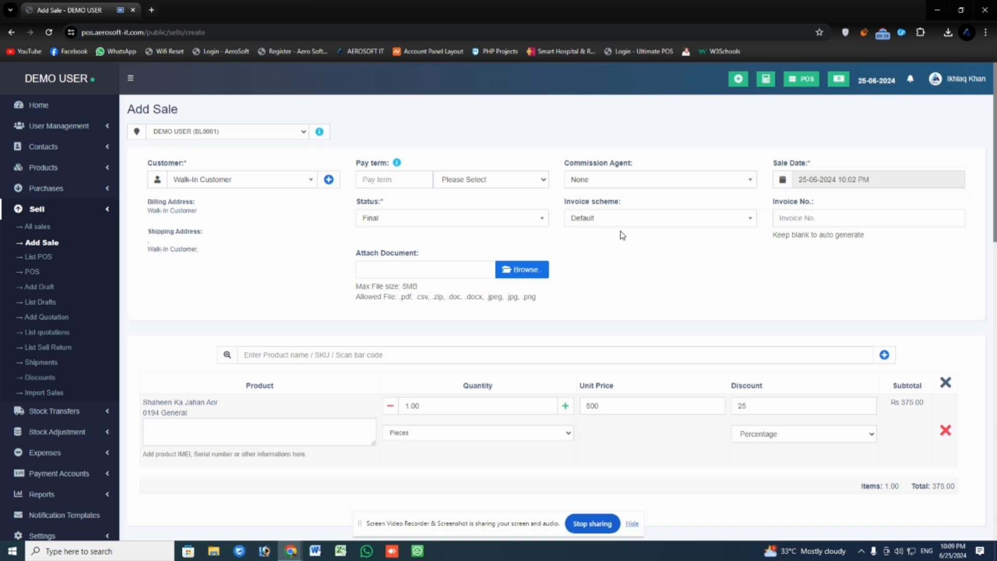
scroll(631, 244, "down", 6)
scroll(194, 256, "up", 6)
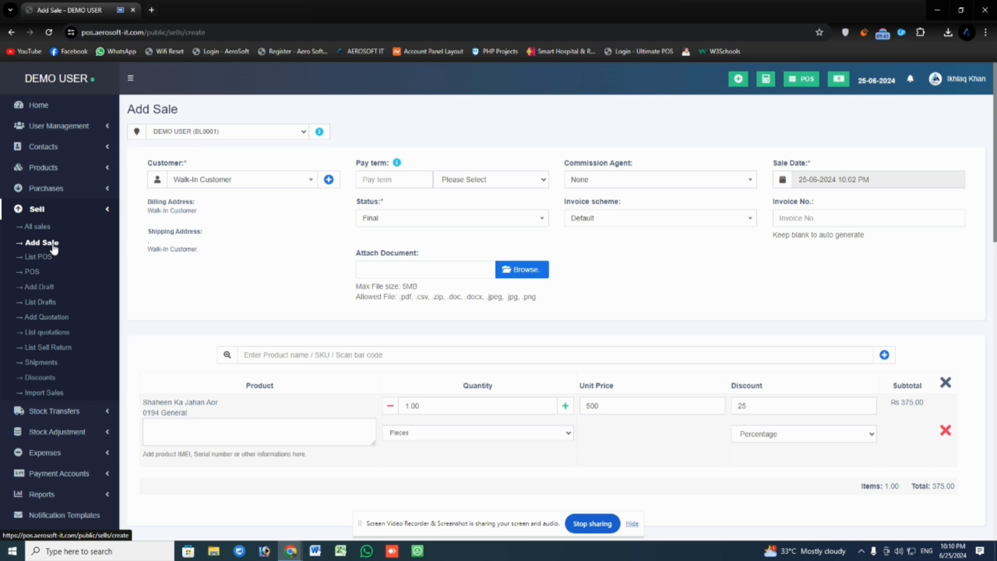
- Leave the sale form without saving and open a POS selling screen, returning to the POS list once before reopening it
left_click(31, 272)
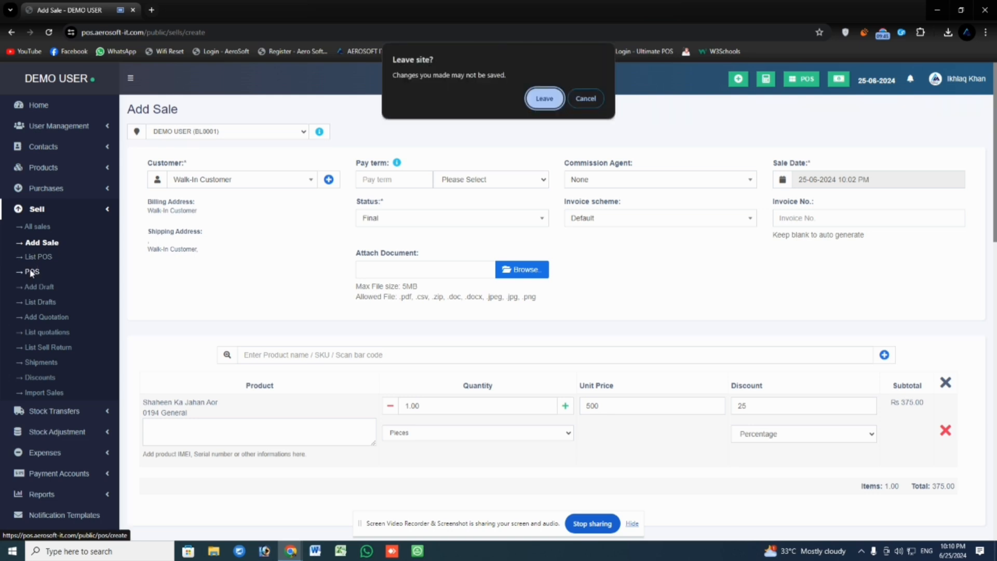
left_click(534, 95)
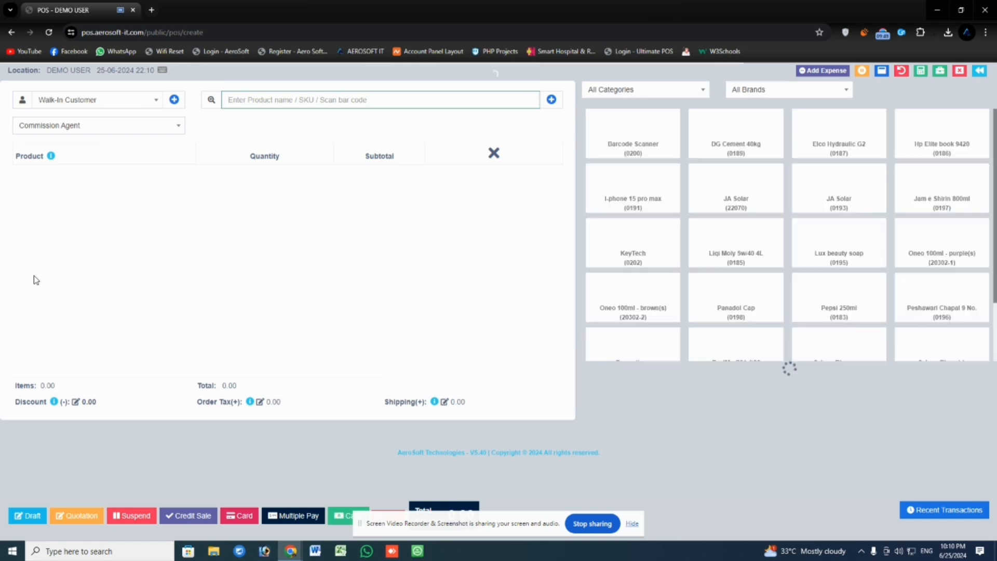
left_click(981, 72)
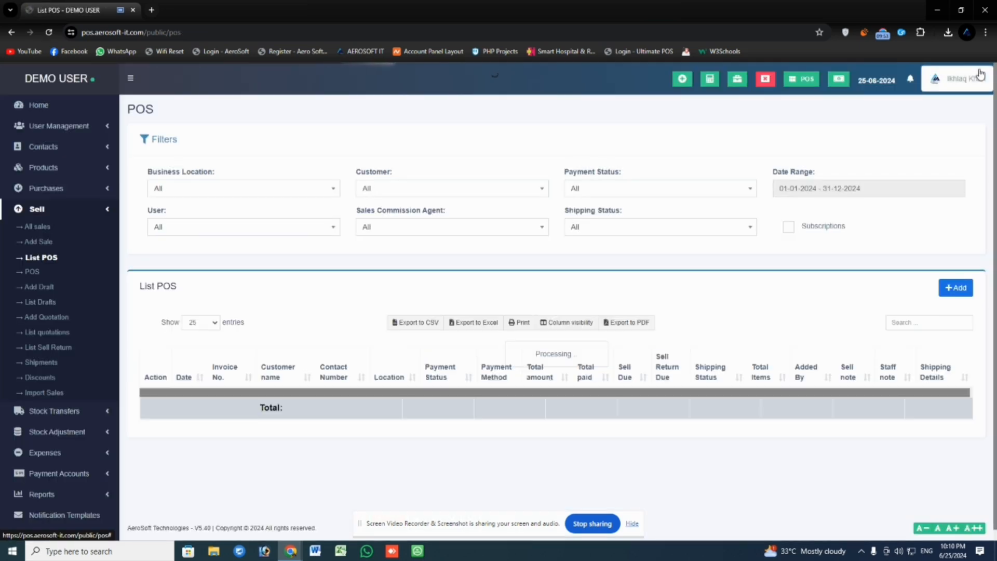
left_click(804, 79)
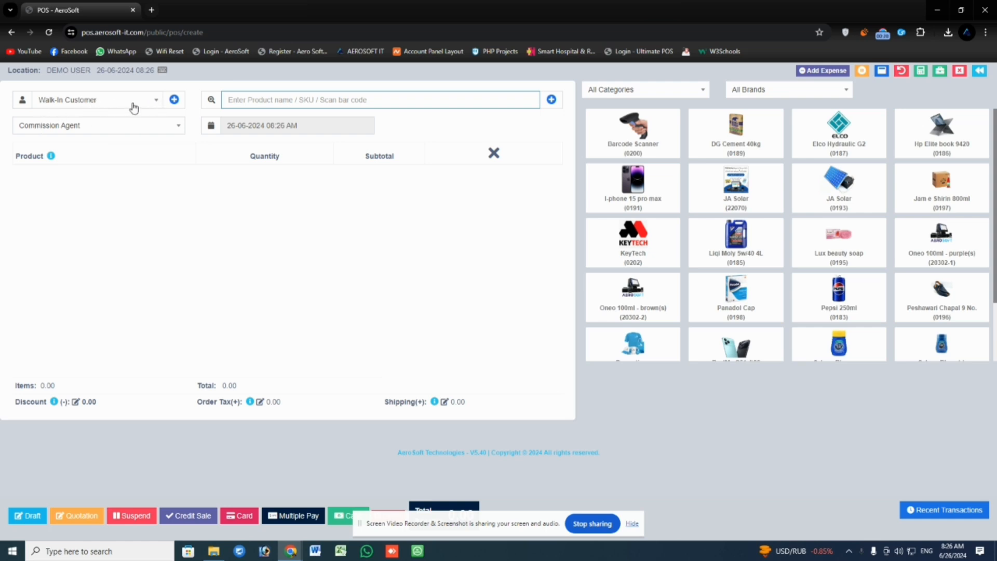
- Search for the customer by first name and assign the first matching contact to the POS sale
left_click(157, 102)
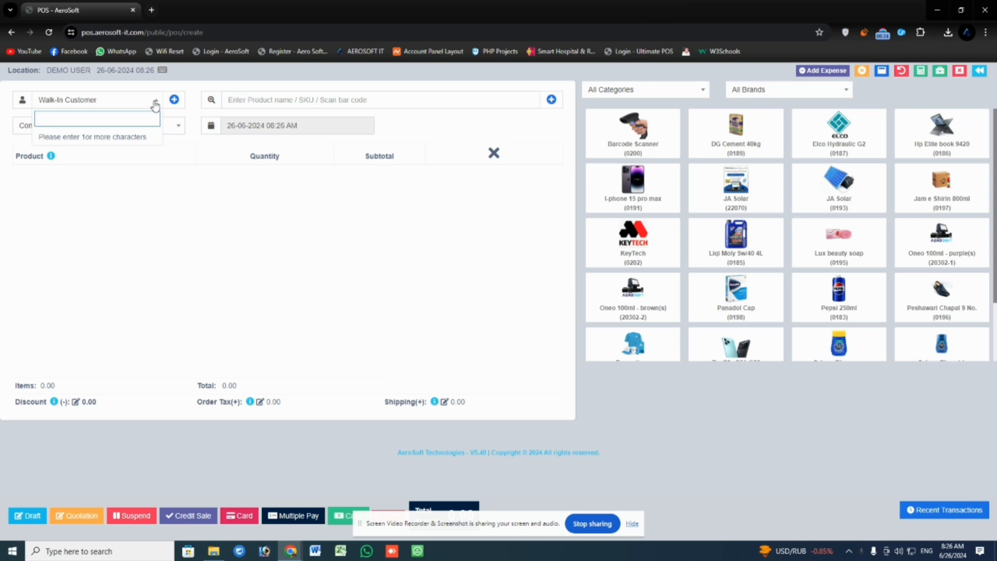
type("asim")
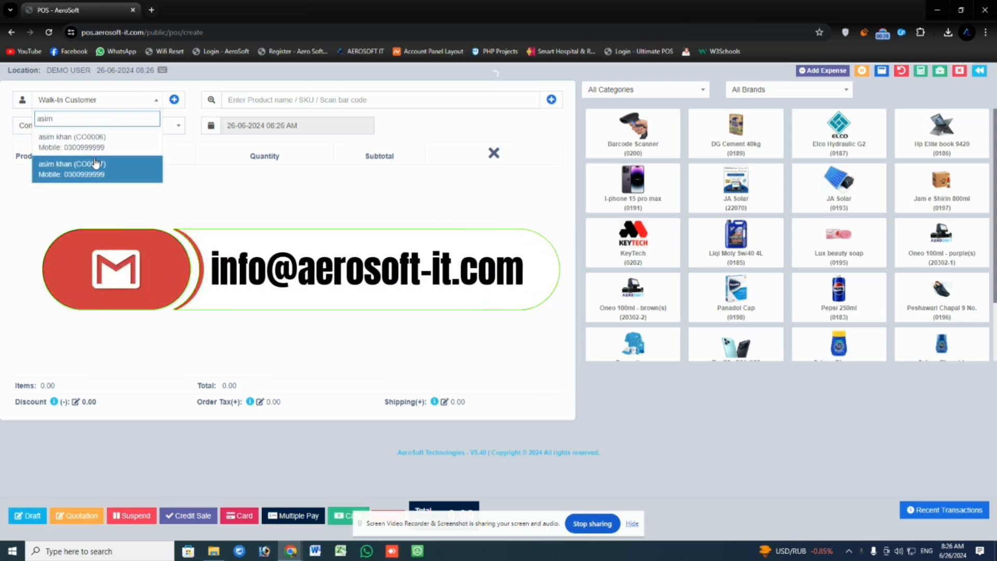
left_click(128, 147)
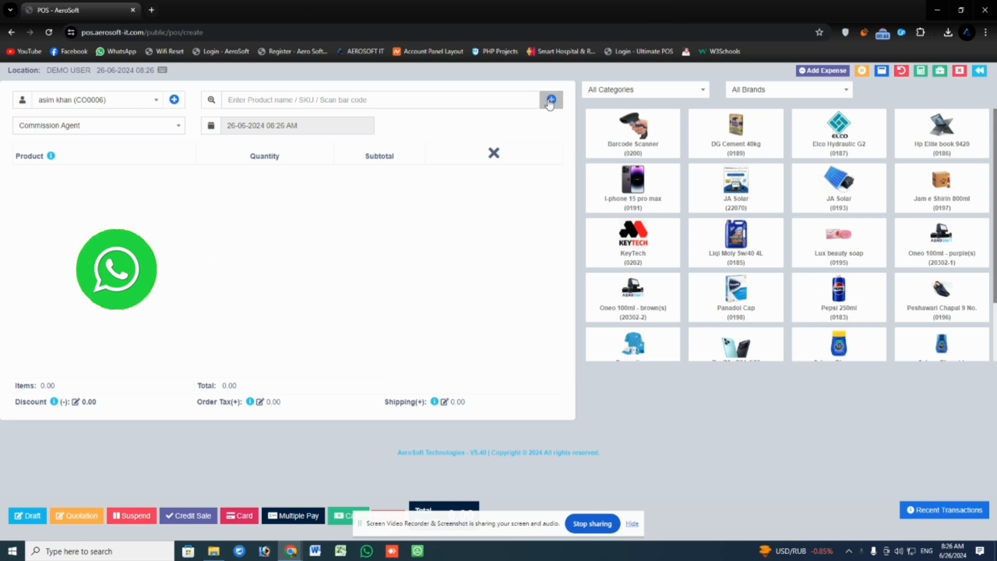
- Add one Shaheen Ka Jahan Aor, found by searching for "ja", and one Peshawari Chapal 9 No. from the product catalogue
left_click(389, 101)
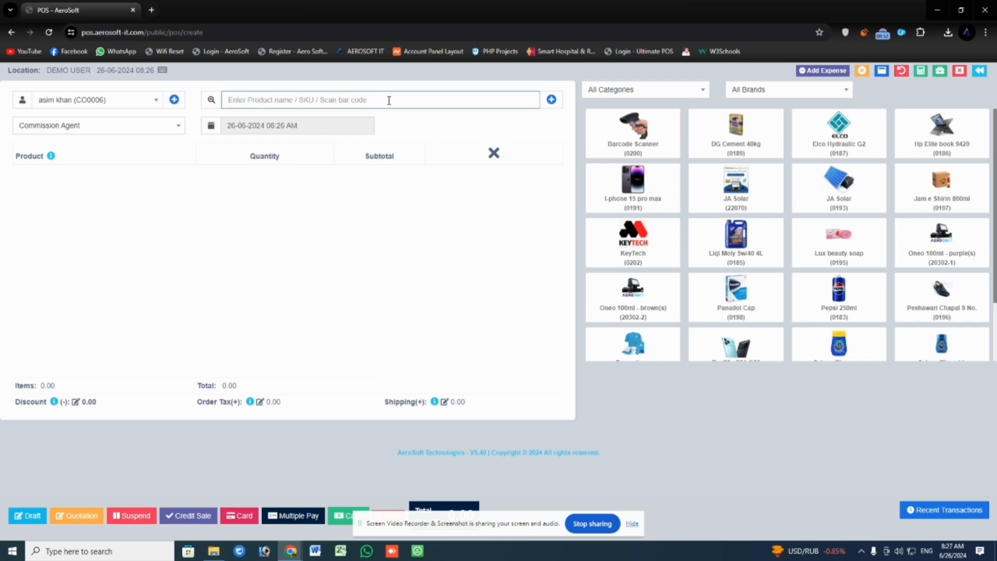
type("ja")
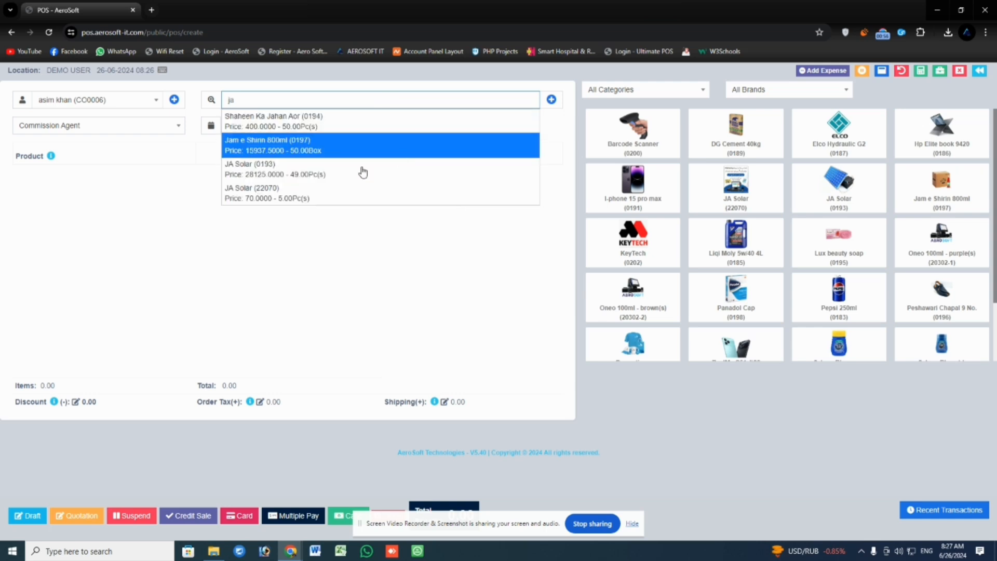
left_click(292, 129)
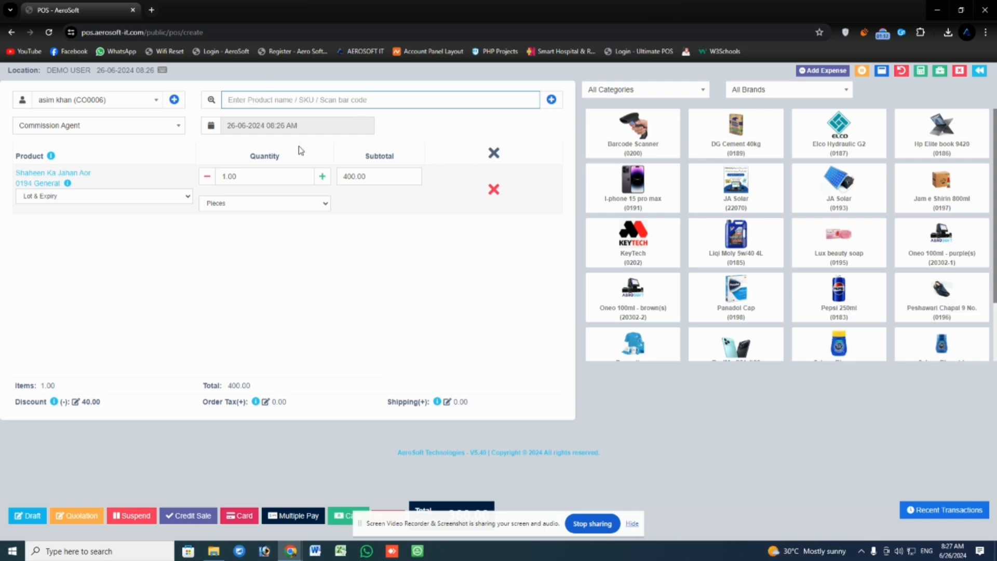
left_click(946, 300)
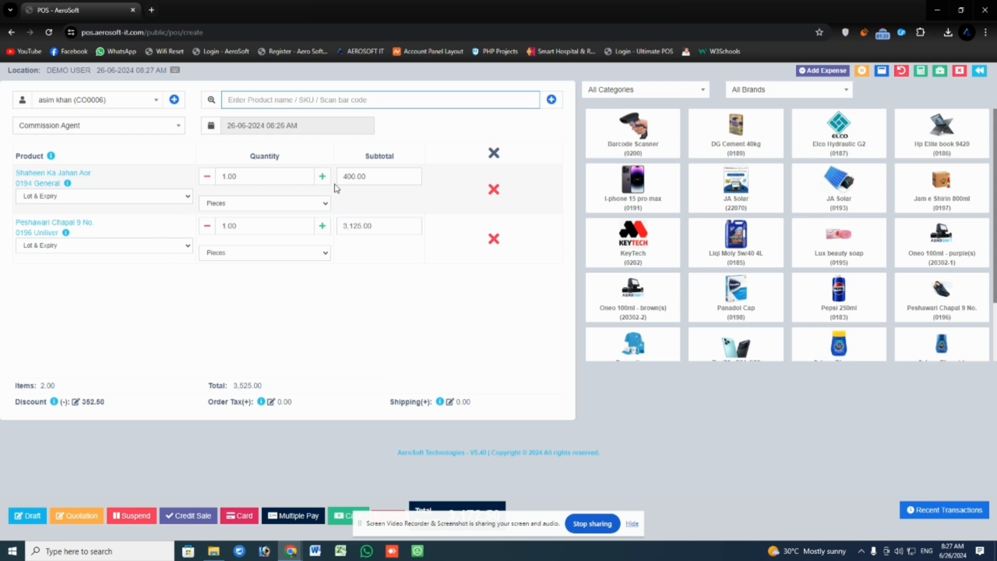
- Check the subtotals of both products and move the screen-sharing notice off the total payable
left_click(350, 174)
left_click(350, 220)
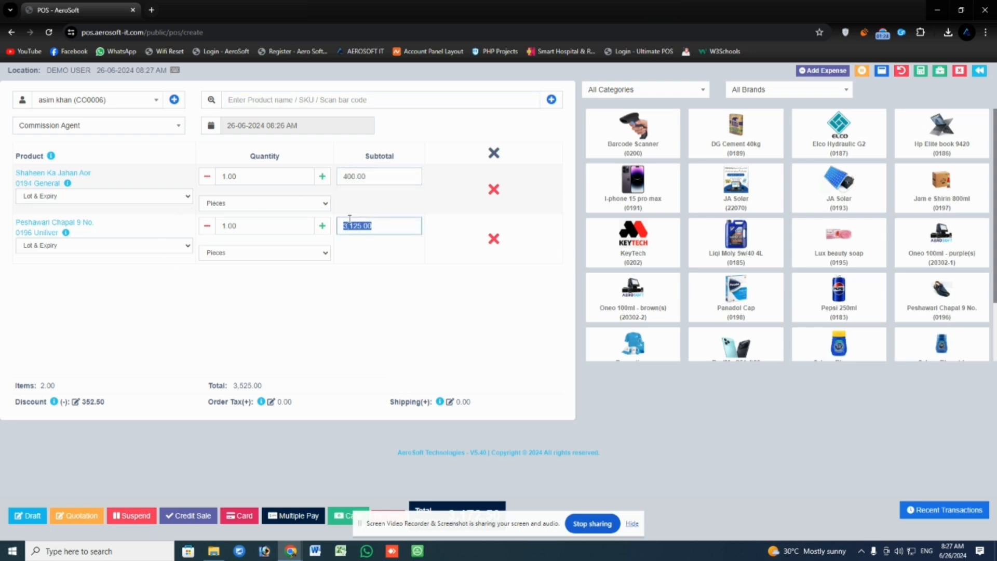
left_click(344, 174)
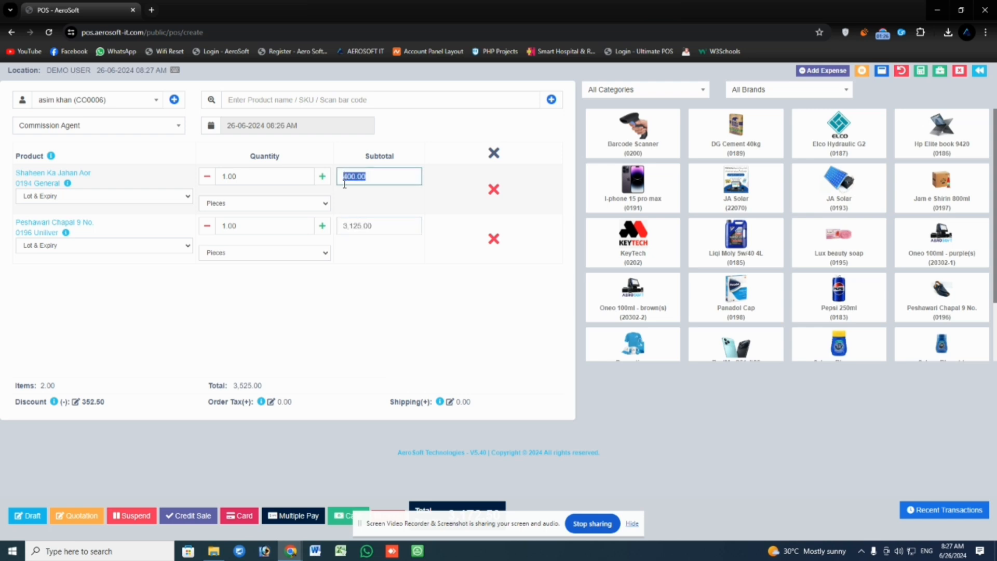
left_click(344, 265)
left_click_drag(517, 519, 810, 403)
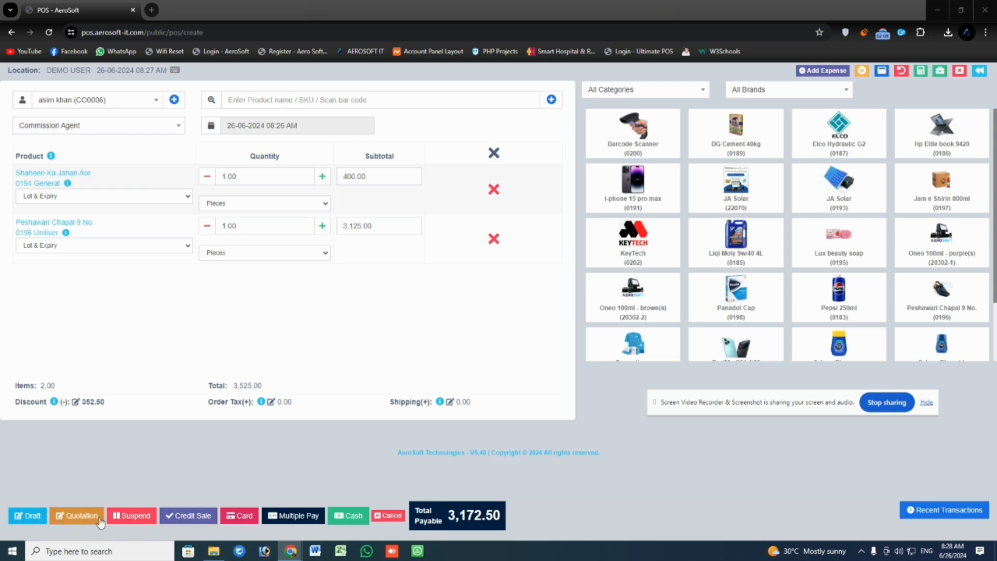
- Finalize the sale through Multiple Pay with a partial payment of 2000 in Cash and the payment account None
left_click(312, 516)
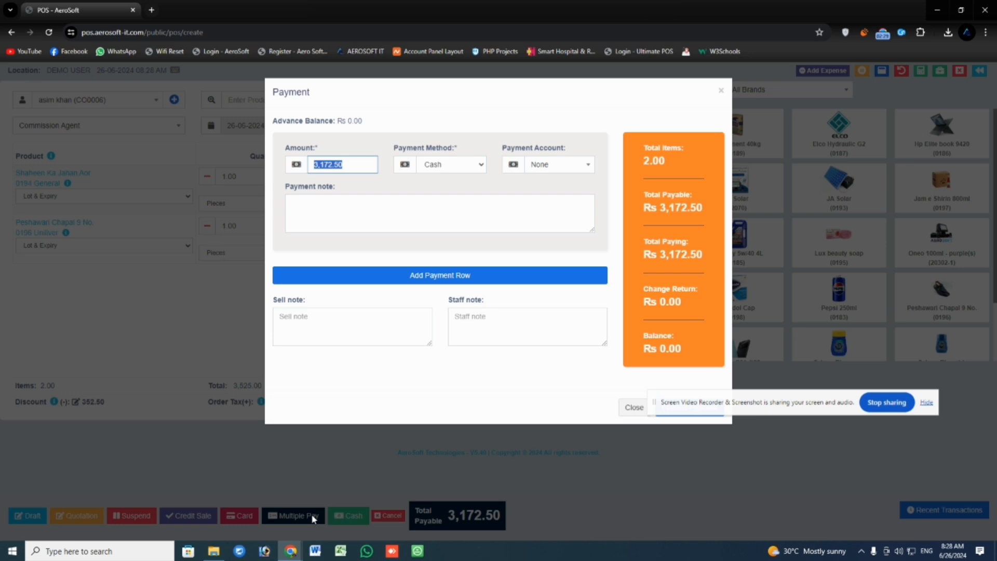
type("2")
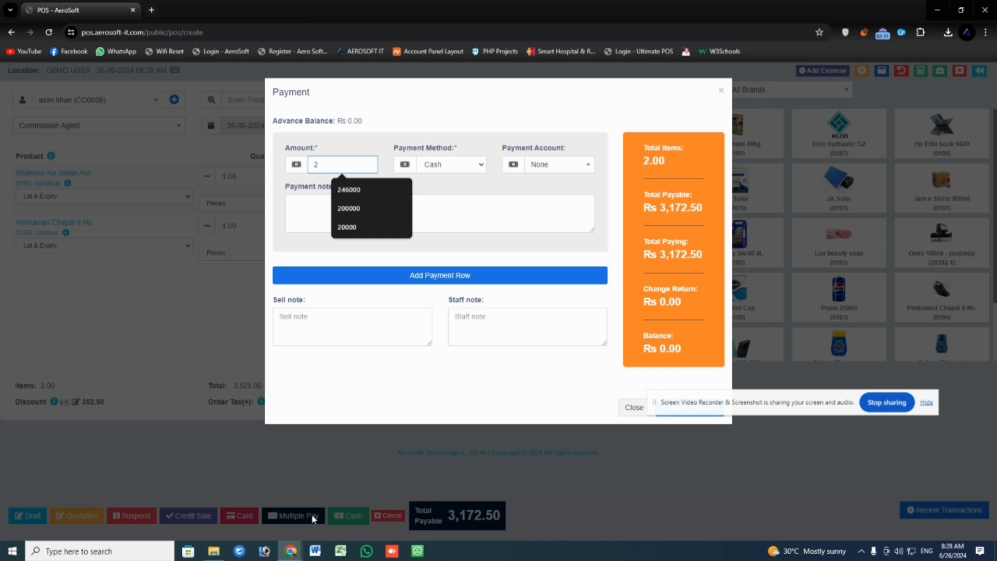
type("000")
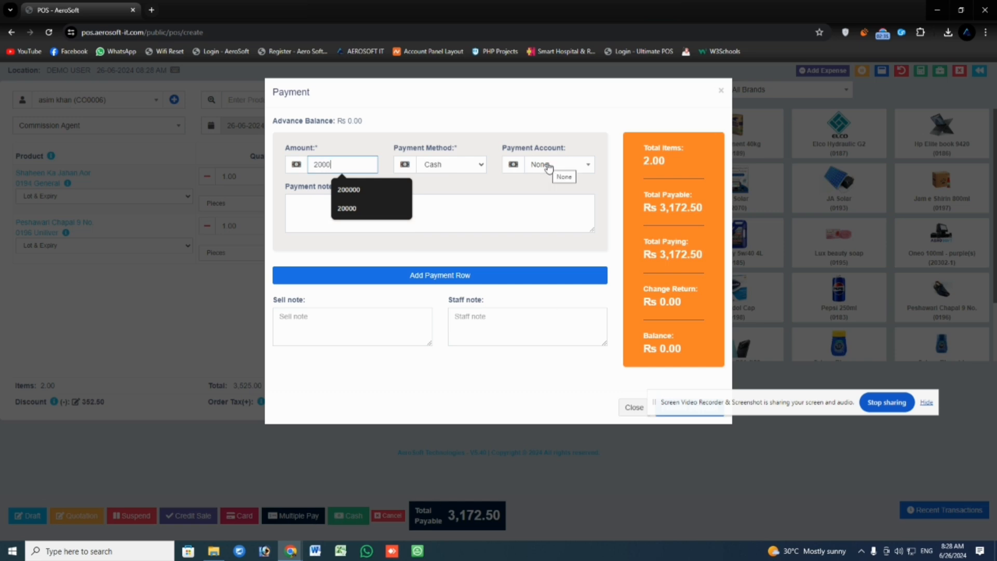
left_click(486, 186)
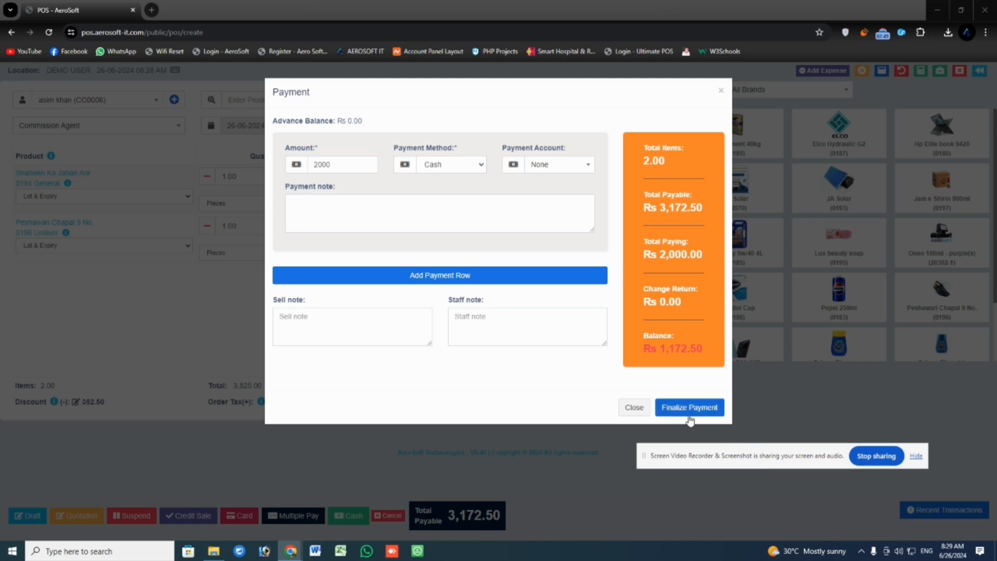
left_click(693, 406)
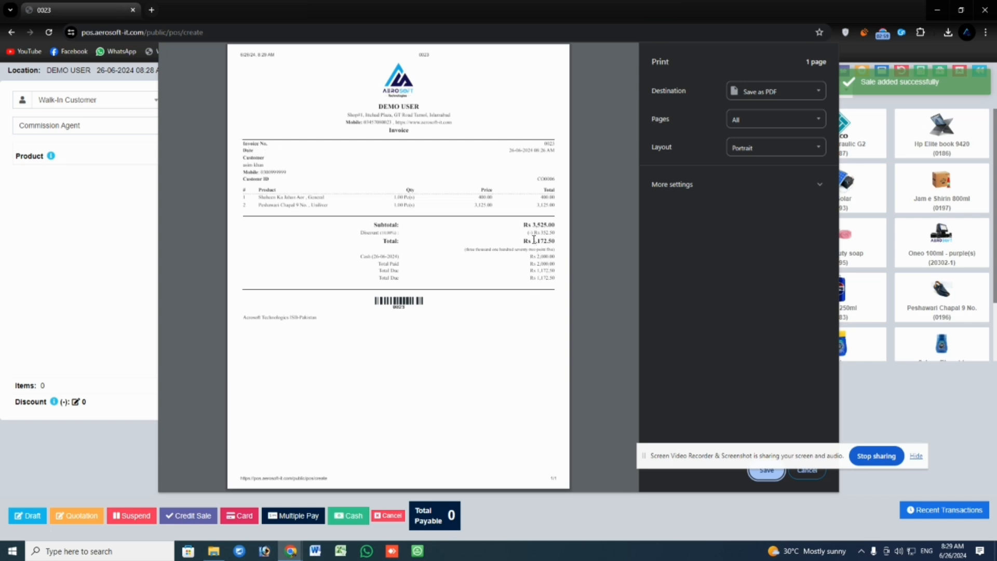
- Check the total and paid amounts on the invoice print preview, and cancel printing
left_click_drag(533, 241, 556, 259)
left_click(540, 279)
left_click(805, 474)
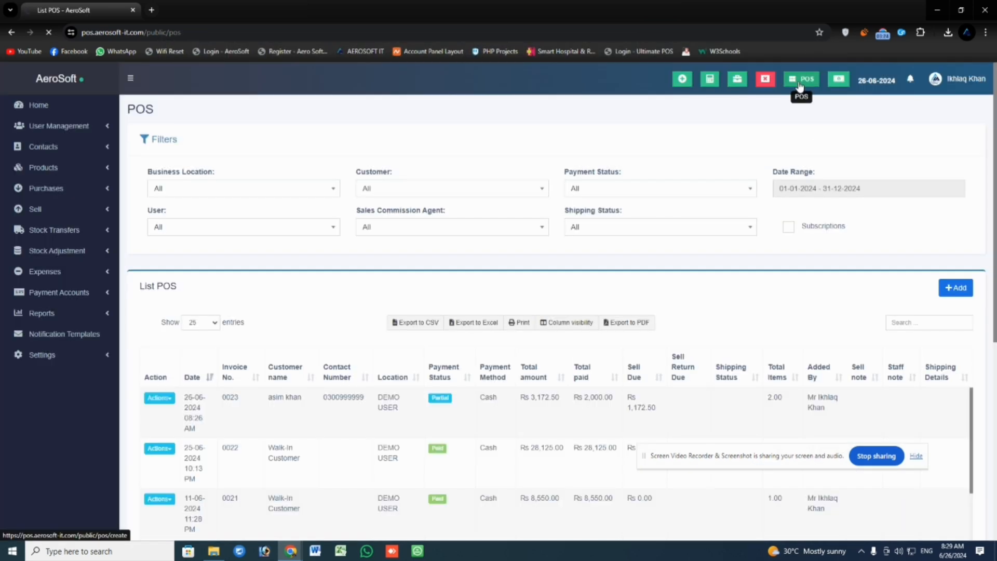
- Reopen the POS selling screen, review the final sales under Recent Transactions, and leave the screen
left_click(801, 83)
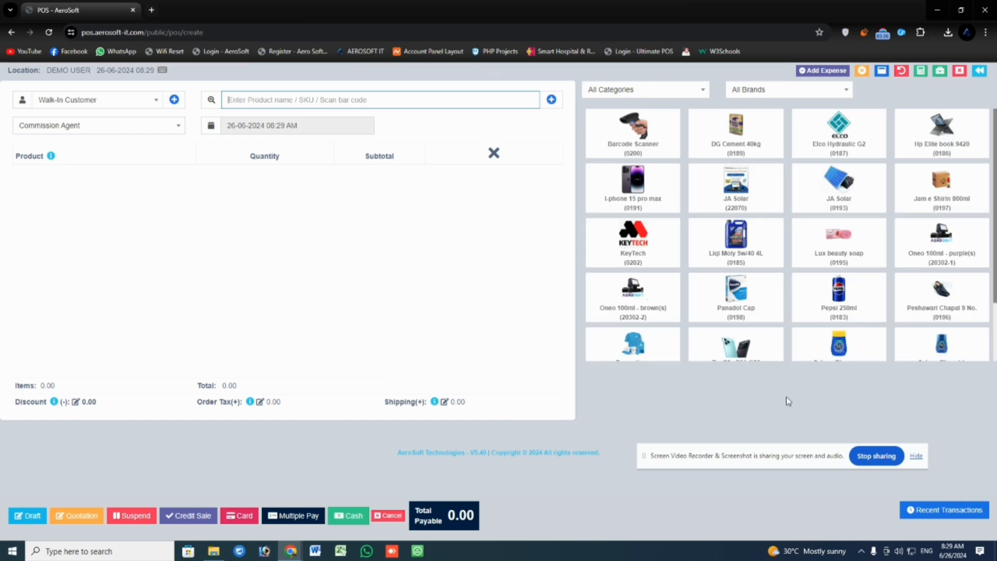
left_click(935, 513)
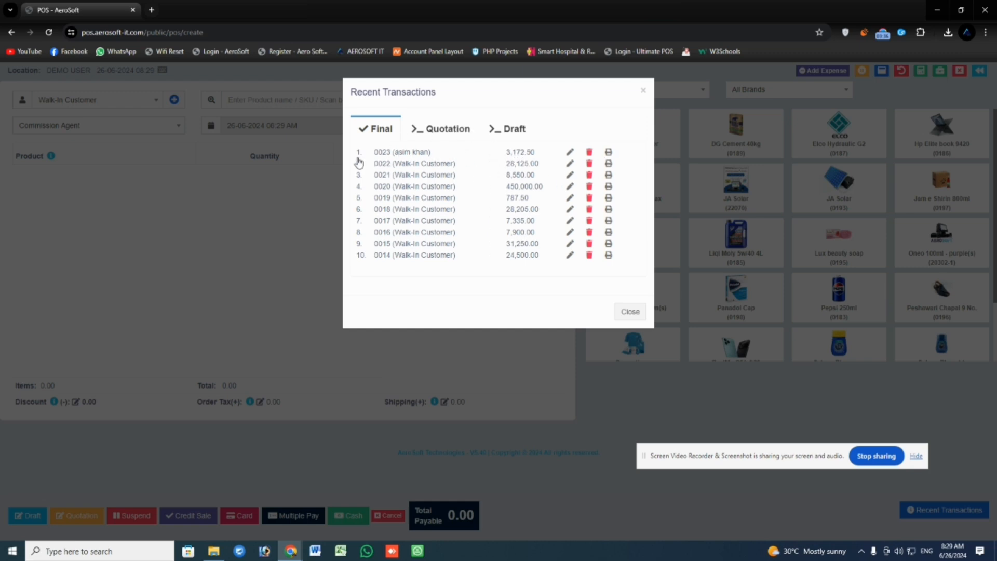
left_click(631, 312)
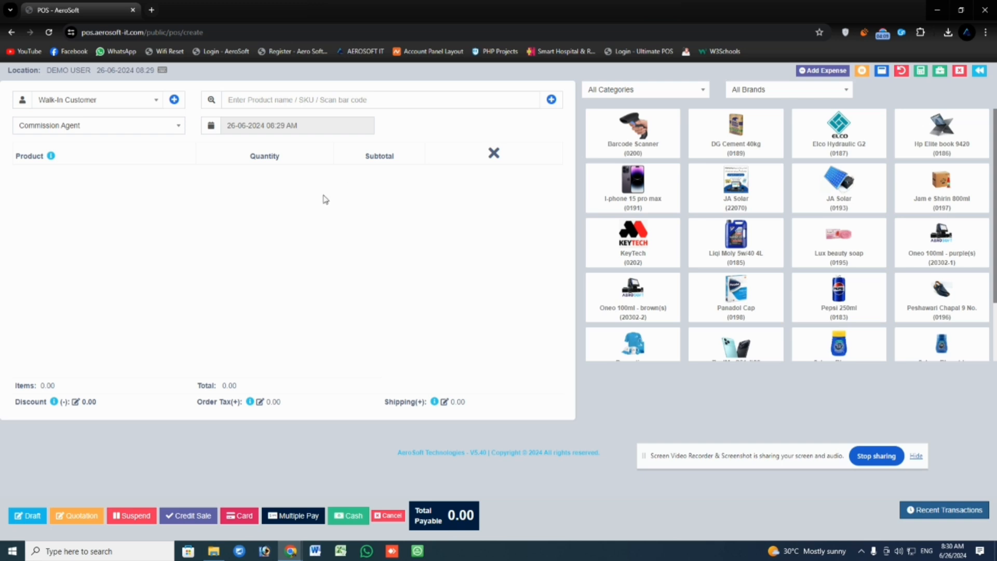
left_click(984, 75)
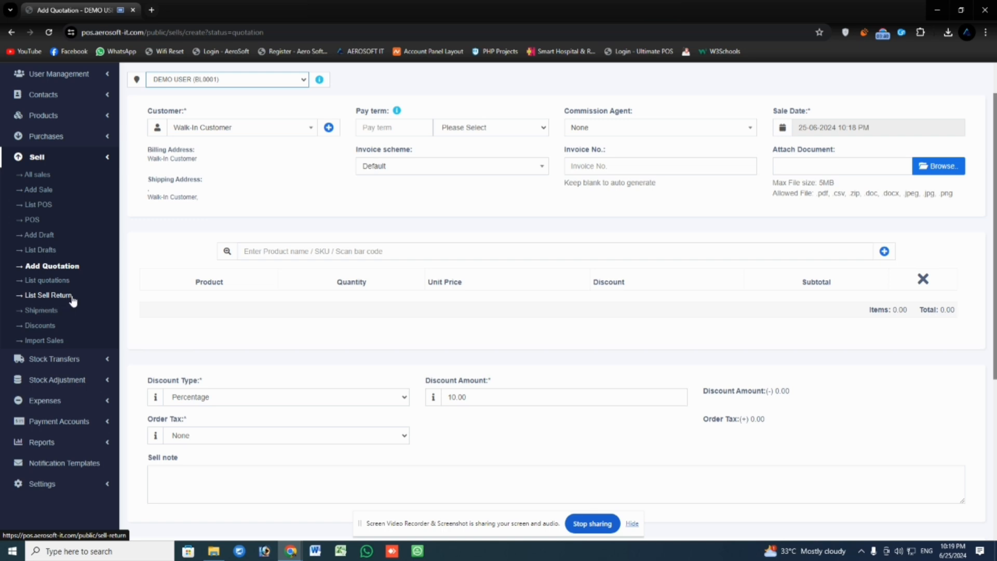
left_click(58, 345)
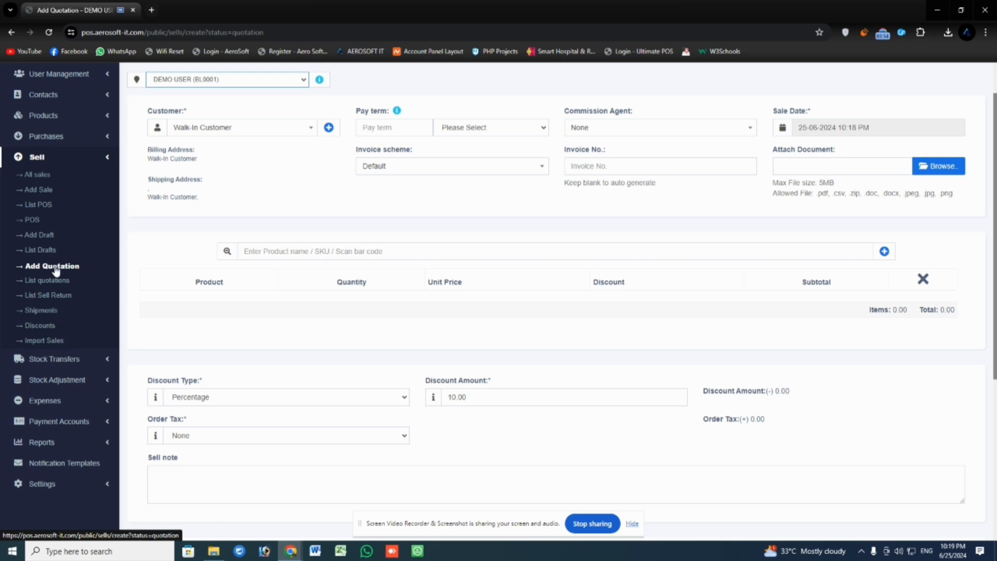
left_click(81, 164)
left_click(81, 164)
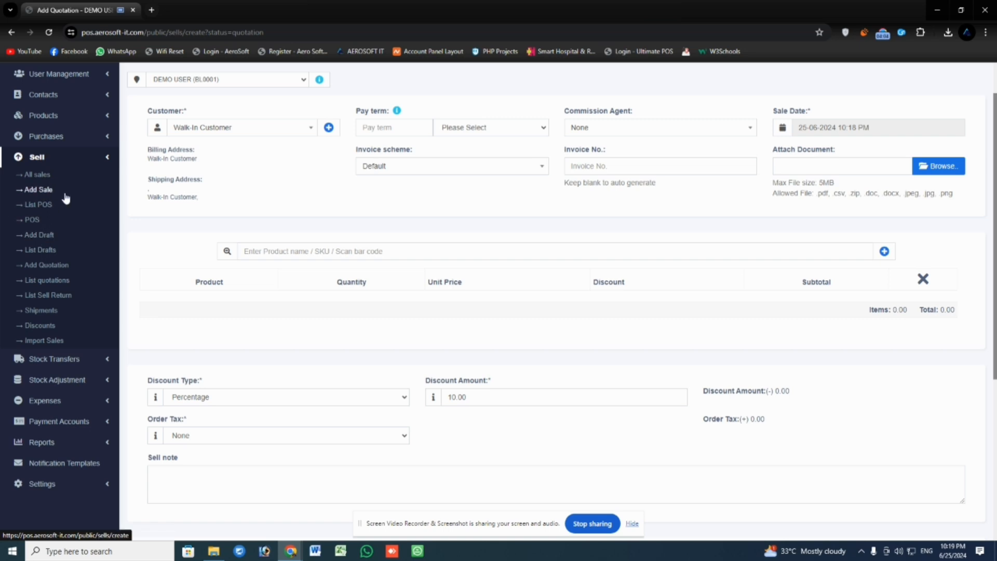
- Collapse the Sell section of the navigation and open the POS selling screen to browse its product catalogue
left_click(62, 163)
scroll(91, 183, "up", 1)
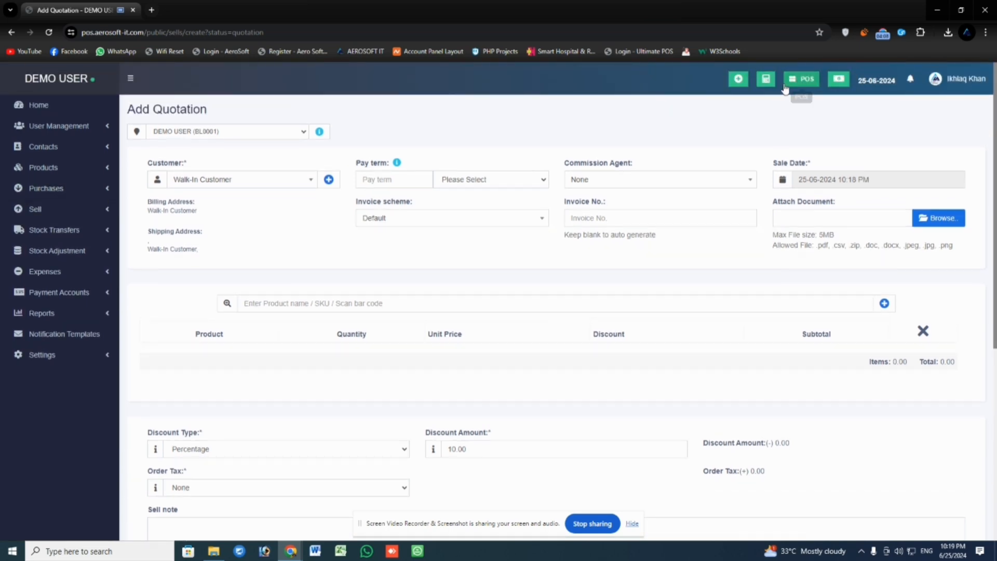
left_click(810, 84)
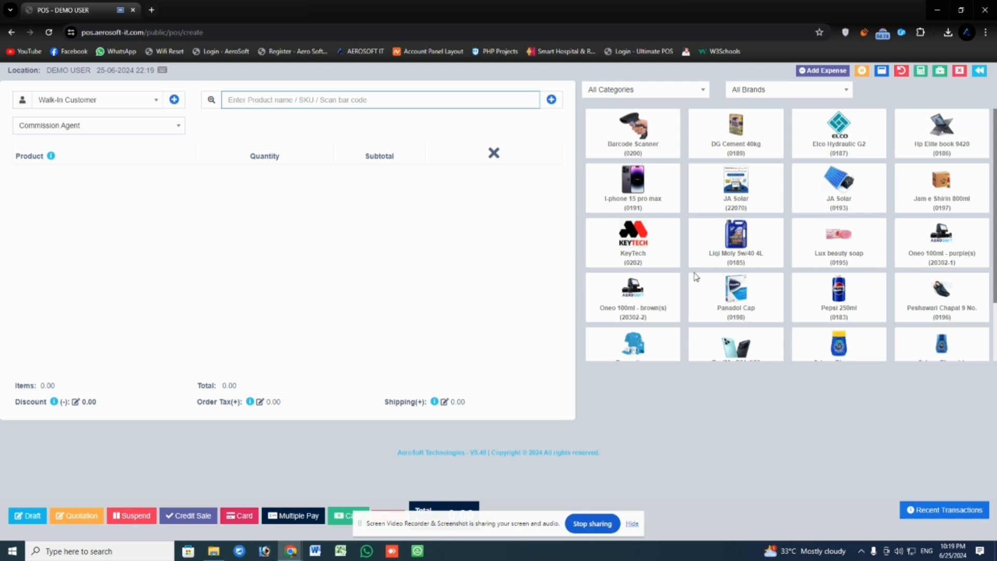
scroll(841, 252, "down", 2)
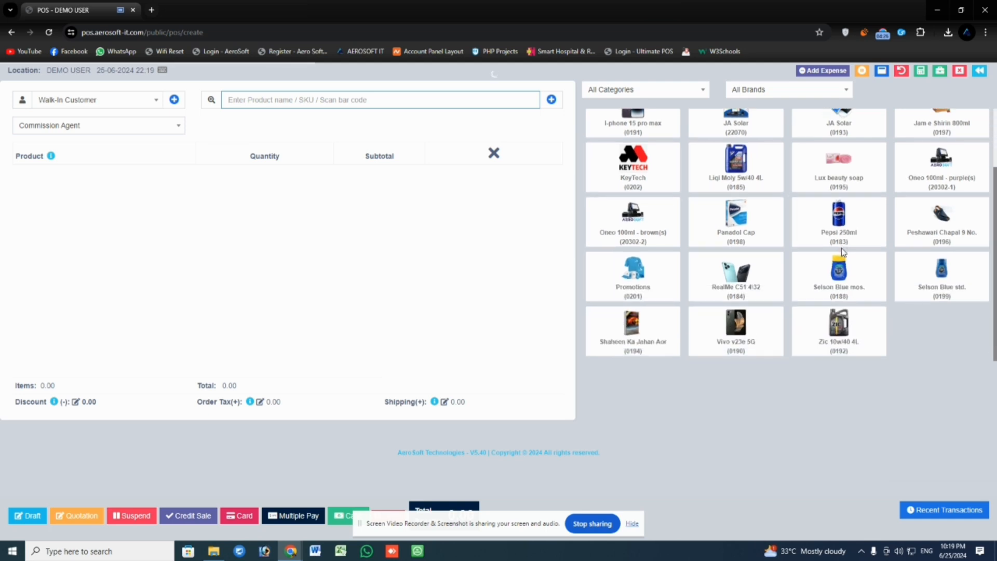